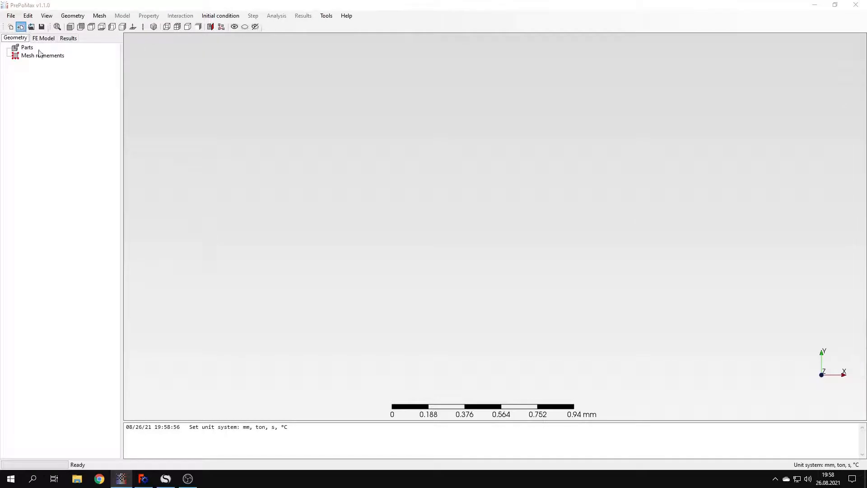
Import the geometry file "Tutorial 5 - pressure vessel.step" and inspect the shell part.
{"action": "left_click", "coordinate": [20, 26]}
{"action": "scroll", "coordinate": [218, 198], "scroll_direction": "down", "scroll_amount": 3}
{"action": "left_click", "coordinate": [218, 211]}
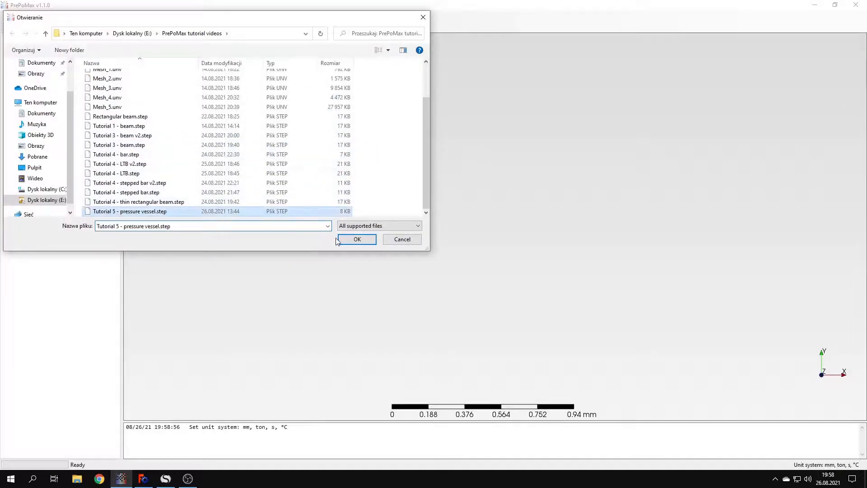
{"action": "left_click", "coordinate": [352, 242]}
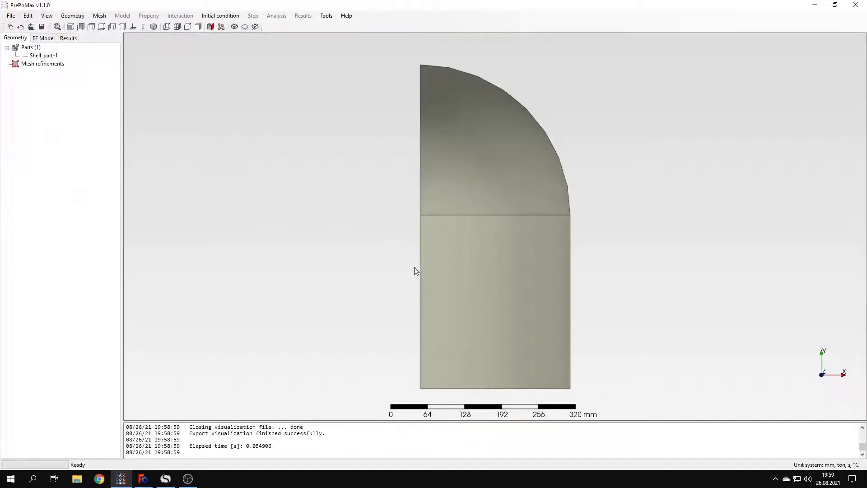
{"action": "middle_click_drag", "start_coordinate": [434, 255], "coordinate": [425, 260]}
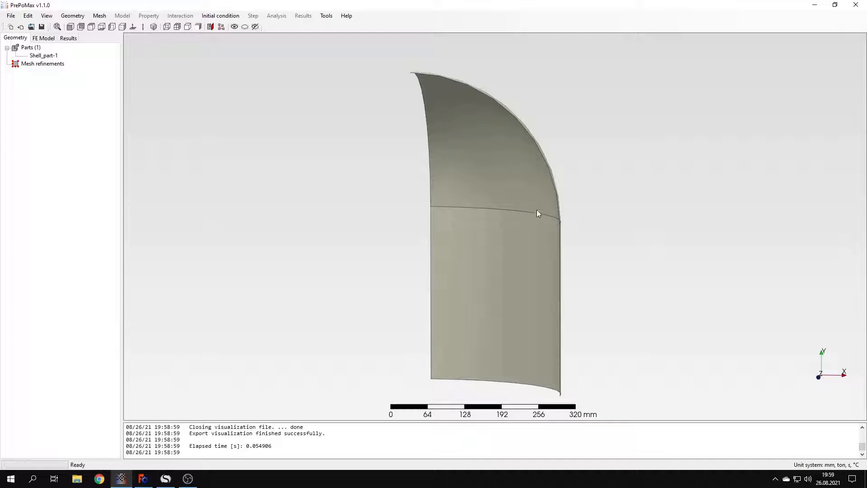
Switch to FreeCAD and examine the pressure vessel's sketch dimensions and the Revolve feature's properties.
{"action": "left_click", "coordinate": [143, 479]}
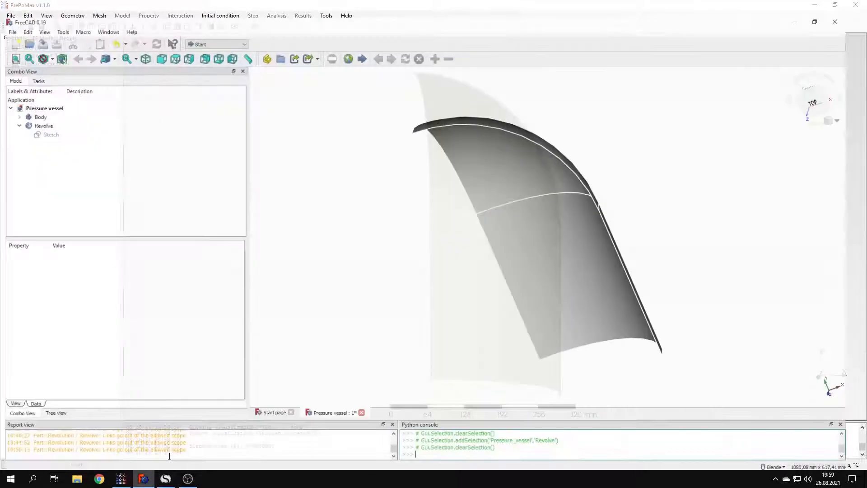
{"action": "mouse_move", "coordinate": [377, 270]}
{"action": "middle_mouse_down"}
{"action": "mouse_move", "coordinate": [490, 246]}
{"action": "mouse_move", "coordinate": [475, 291]}
{"action": "mouse_move", "coordinate": [490, 244]}
{"action": "middle_mouse_up"}
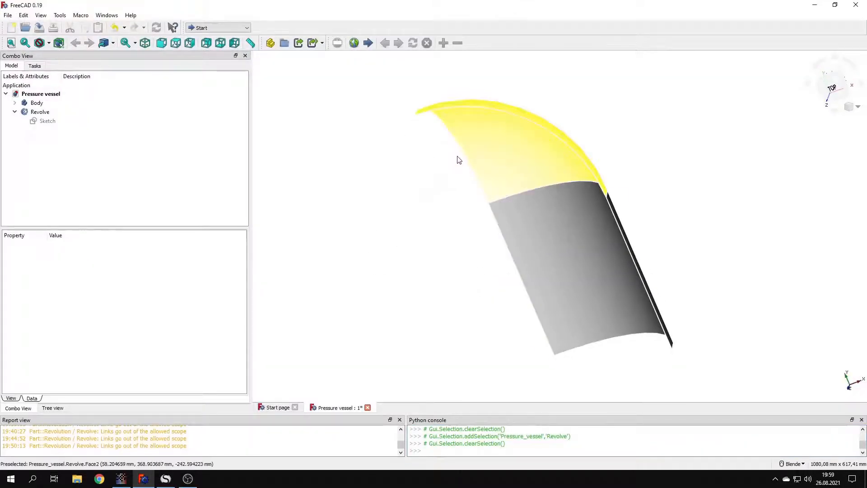
{"action": "left_click", "coordinate": [36, 121]}
{"action": "double_click", "coordinate": [36, 121]}
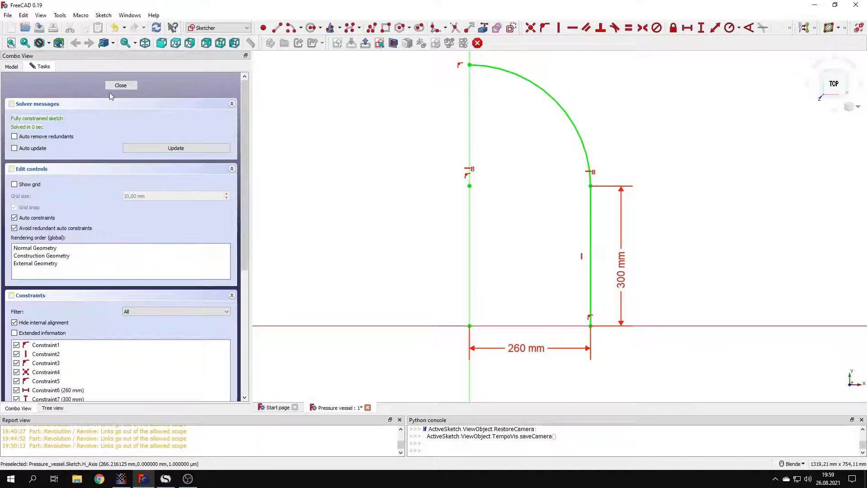
{"action": "left_click", "coordinate": [119, 85]}
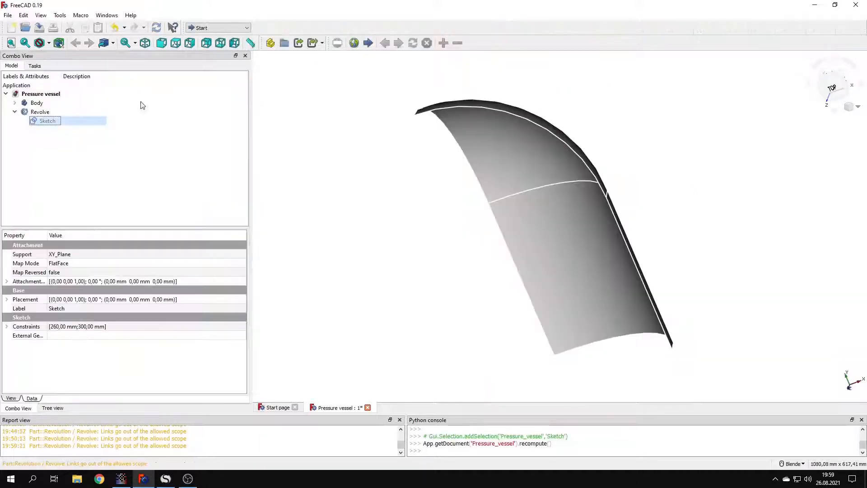
{"action": "left_click", "coordinate": [68, 112]}
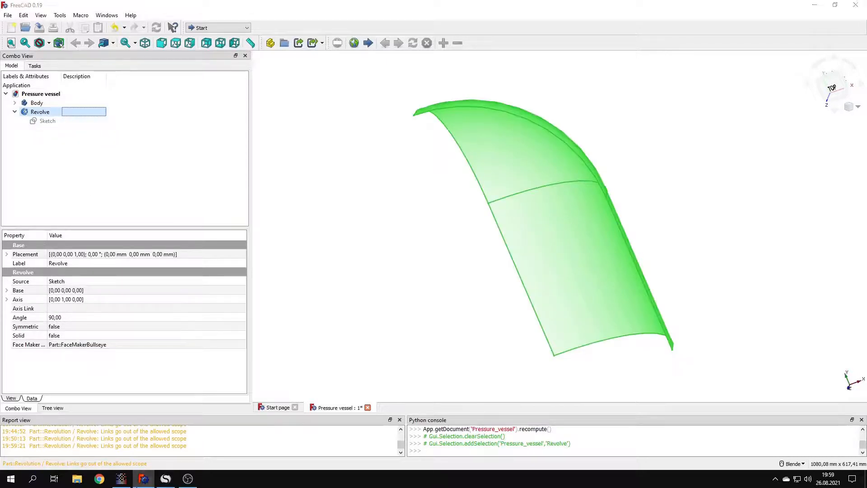
Return to PrePoMax and set Shell_part-1's meshing parameters to a 10 mm max element size with a quad-dominated mesh.
{"action": "left_click", "coordinate": [121, 478]}
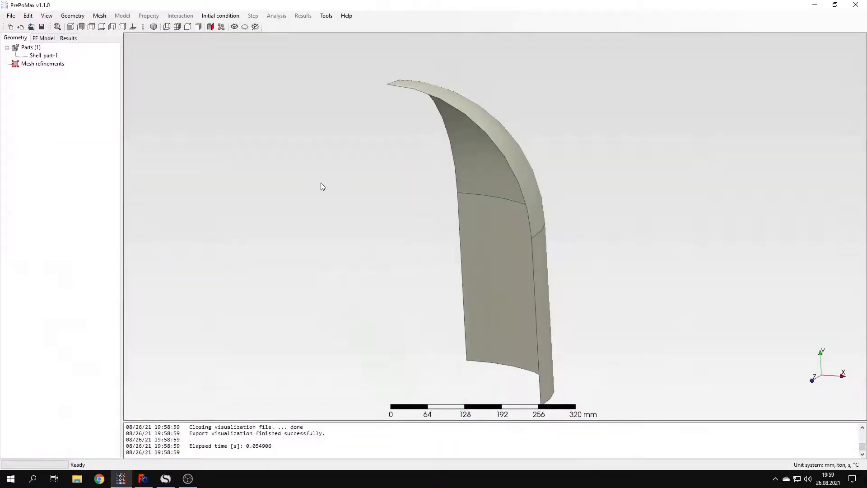
{"action": "left_click", "coordinate": [100, 16]}
{"action": "left_click", "coordinate": [122, 24]}
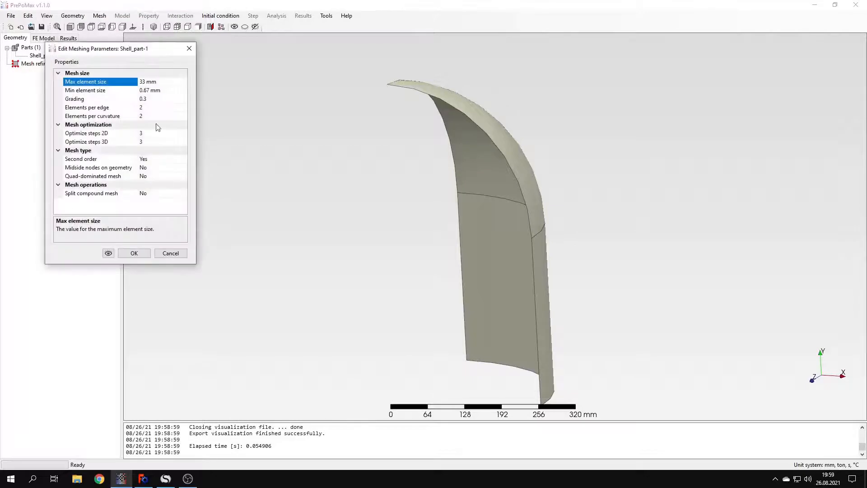
{"action": "key", "text": "BackSpace"}
{"action": "type", "text": "10"}
{"action": "left_click", "coordinate": [168, 176]}
{"action": "left_click", "coordinate": [184, 176]}
{"action": "left_click", "coordinate": [160, 185]}
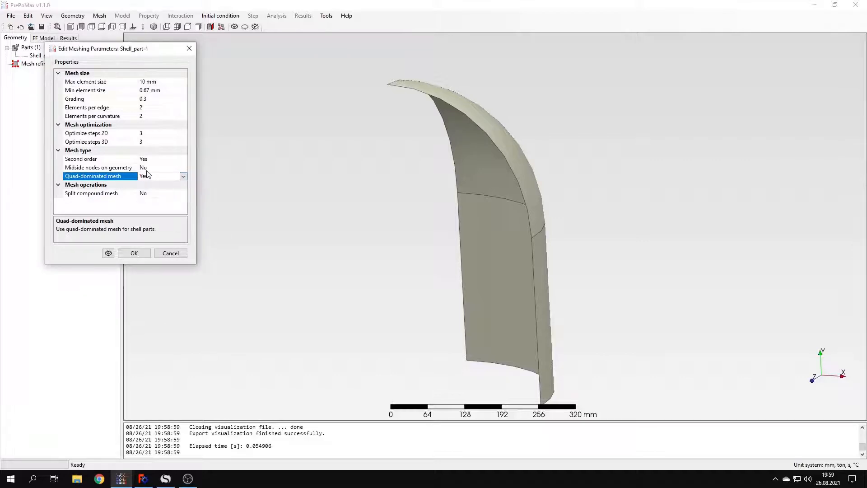
{"action": "middle_click_drag", "start_coordinate": [327, 255], "coordinate": [402, 246]}
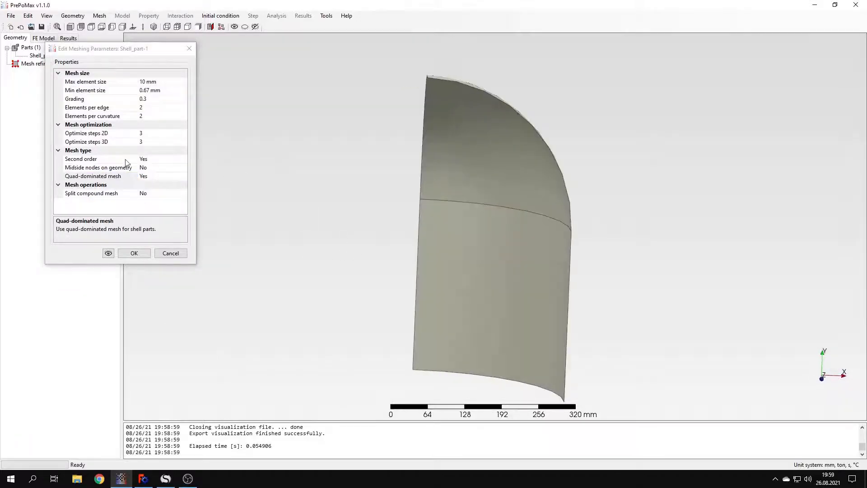
{"action": "left_click", "coordinate": [134, 253]}
Create the mesh for the vessel's shell part.
{"action": "left_click", "coordinate": [99, 15]}
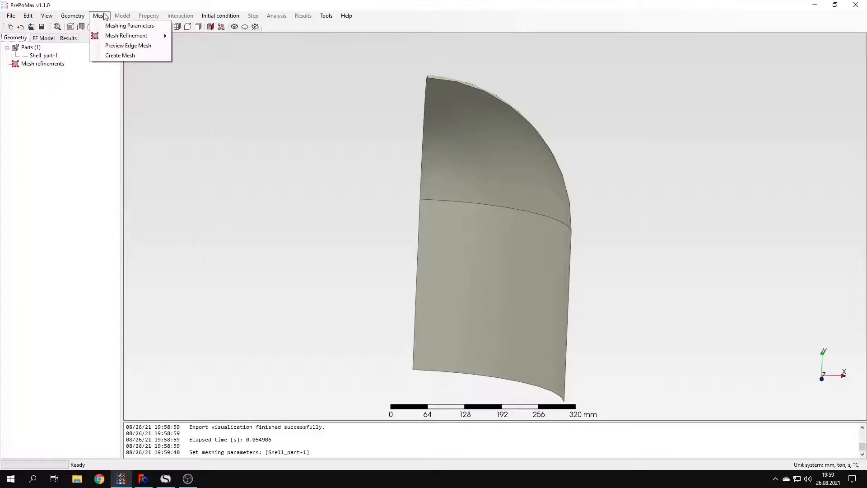
{"action": "left_click", "coordinate": [113, 56]}
{"action": "left_click", "coordinate": [387, 226]}
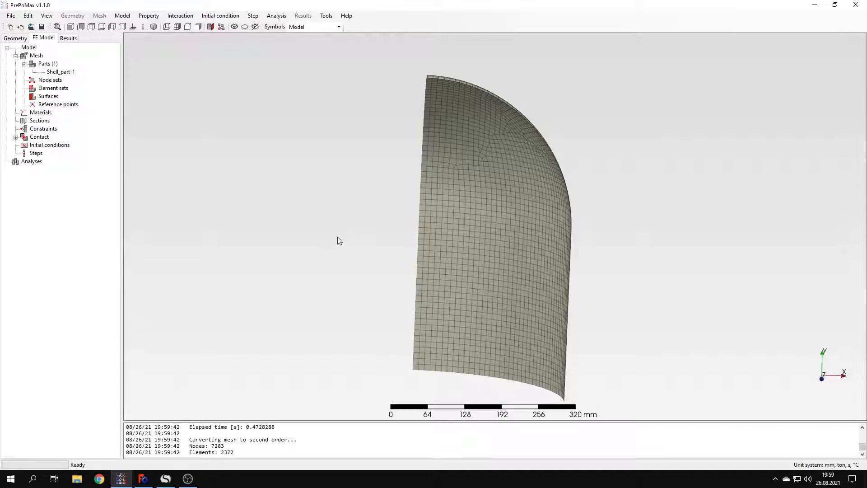
Start a new material named Steel and add the Elastic model to it.
{"action": "double_click", "coordinate": [40, 113]}
{"action": "left_click", "coordinate": [119, 74]}
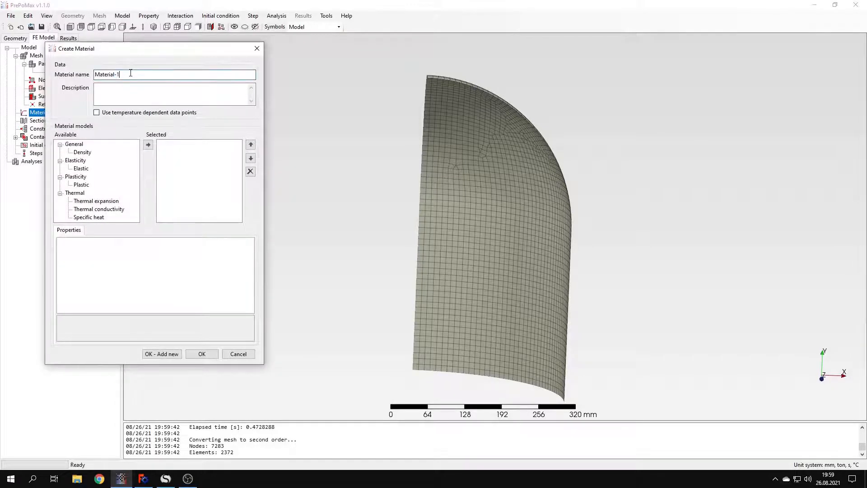
{"action": "left_click_drag", "start_coordinate": [120, 75], "coordinate": [87, 76]}
{"action": "type", "text": "Steel"}
{"action": "left_click", "coordinate": [81, 168]}
{"action": "left_click", "coordinate": [148, 144]}
Set the steel's Young's modulus to 210000 MPa and Poisson's ratio to 0.3, and save the material.
{"action": "left_click", "coordinate": [161, 252]}
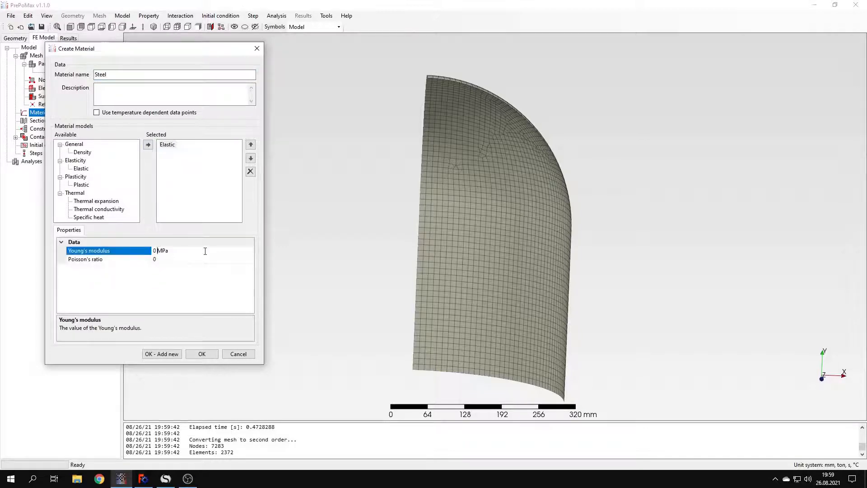
{"action": "key", "text": "BackSpace"}
{"action": "type", "text": "210000"}
{"action": "left_click", "coordinate": [197, 258]}
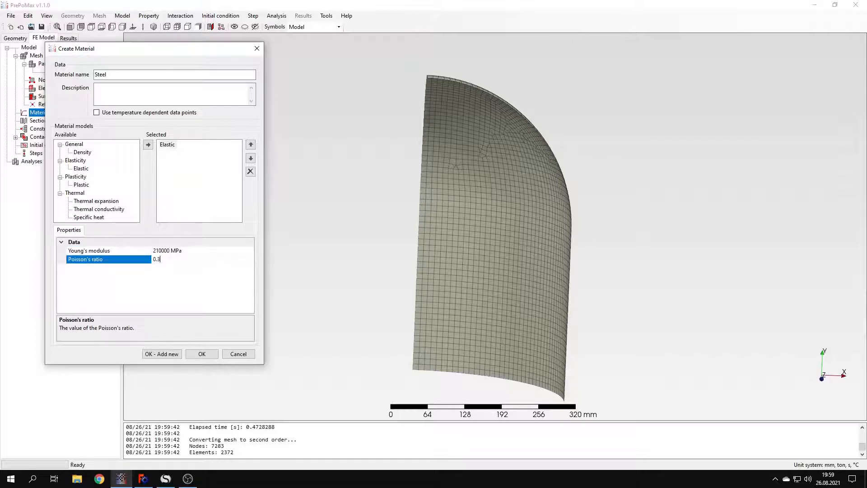
{"action": "left_click", "coordinate": [200, 354]}
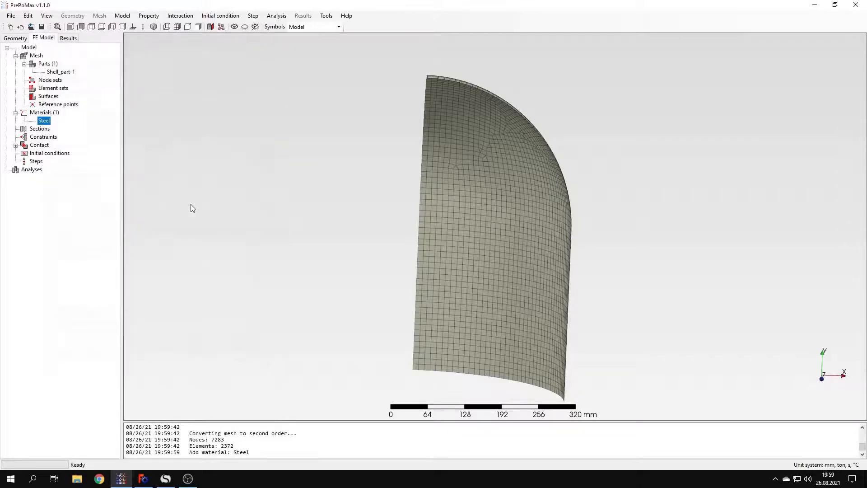
Create a 20 mm thick Steel shell section and assign it to both the cylindrical and the dome surfaces.
{"action": "double_click", "coordinate": [40, 128]}
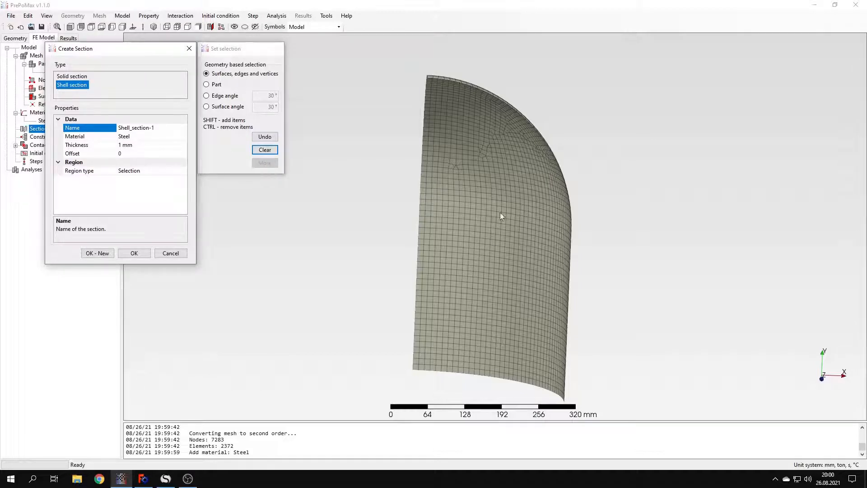
{"action": "left_click", "coordinate": [131, 136]}
{"action": "left_click", "coordinate": [125, 145]}
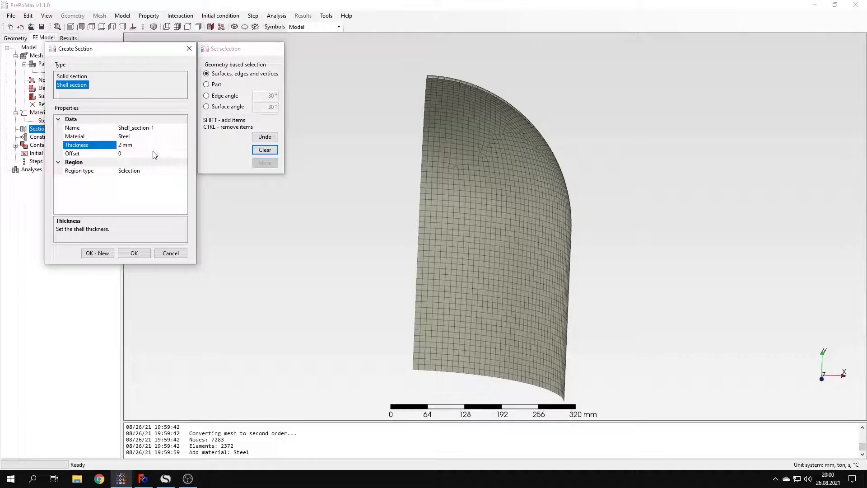
{"action": "type", "text": "0"}
{"action": "left_click", "coordinate": [473, 254]}
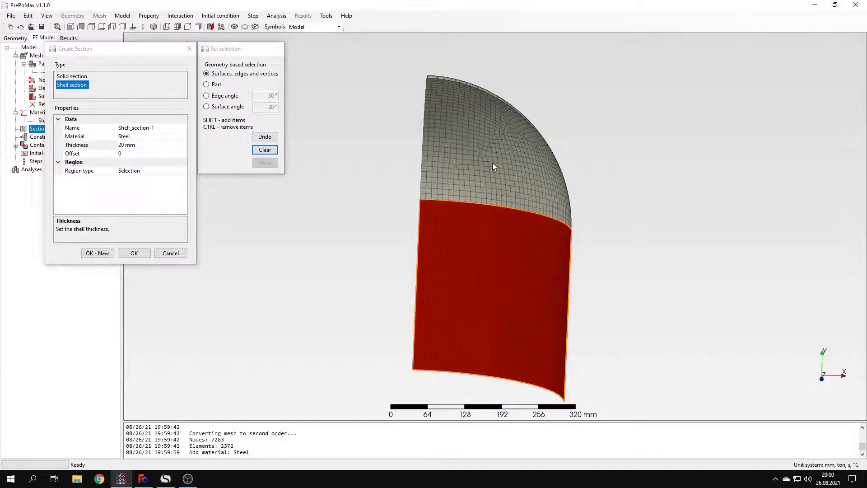
{"action": "left_click", "coordinate": [514, 151], "text": "shift"}
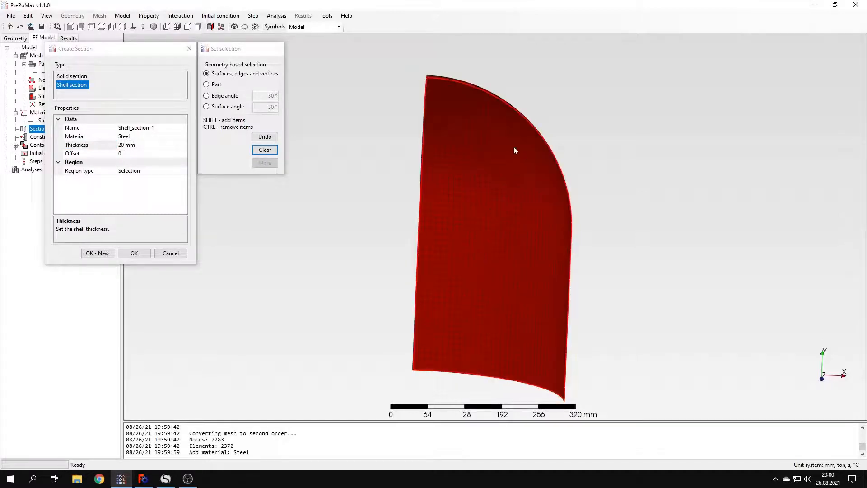
{"action": "left_click", "coordinate": [136, 252]}
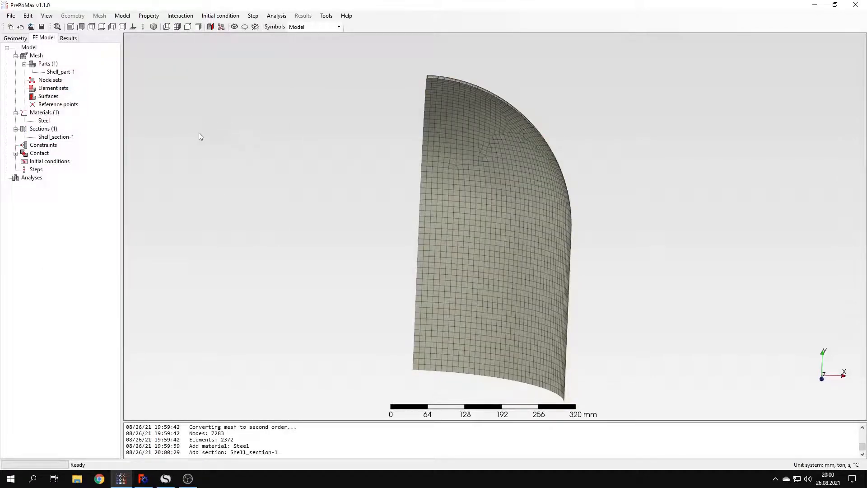
Create a static analysis step with the default solver and incrementation, keeping Nlgeom off.
{"action": "double_click", "coordinate": [35, 170]}
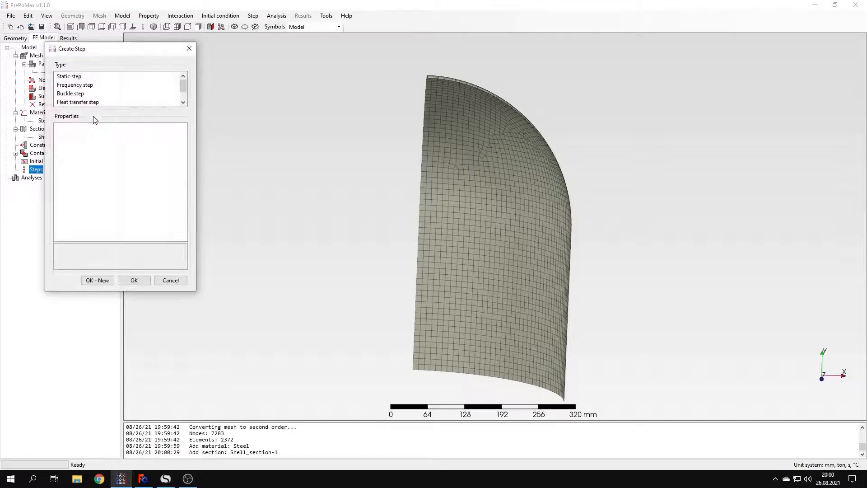
{"action": "left_click", "coordinate": [72, 76]}
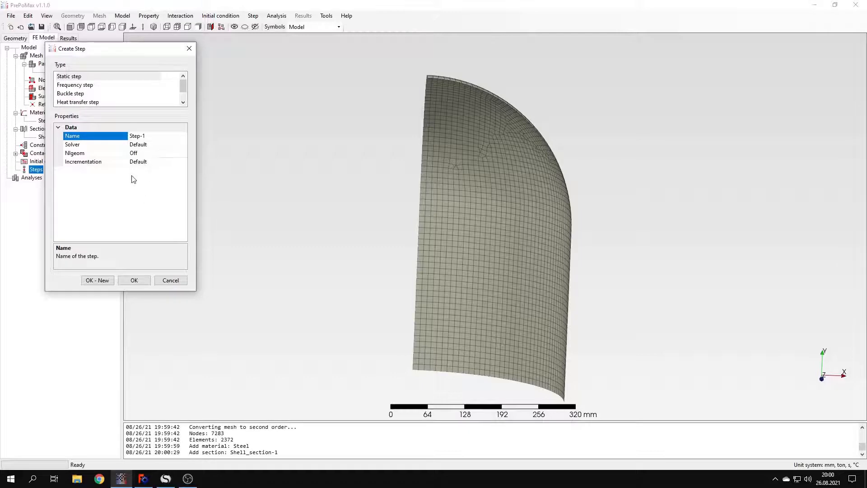
{"action": "left_click", "coordinate": [134, 280]}
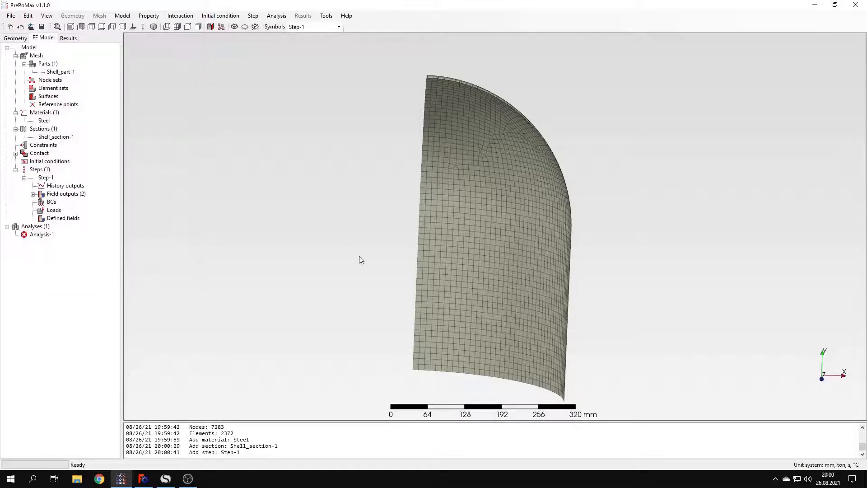
Define a Displacement/Rotation boundary condition named SymmX on the straight and curved edges lying in the YZ symmetry plane.
{"action": "middle_click_drag", "start_coordinate": [409, 256], "coordinate": [376, 245], "text": "shift"}
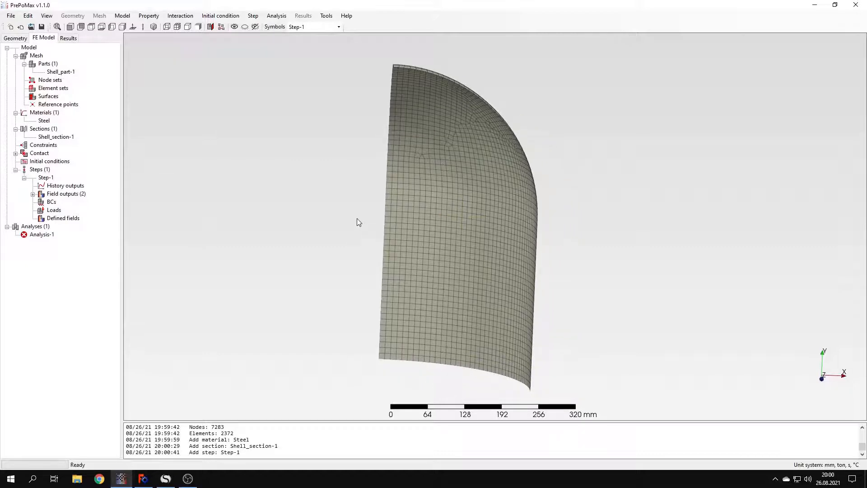
{"action": "double_click", "coordinate": [51, 202]}
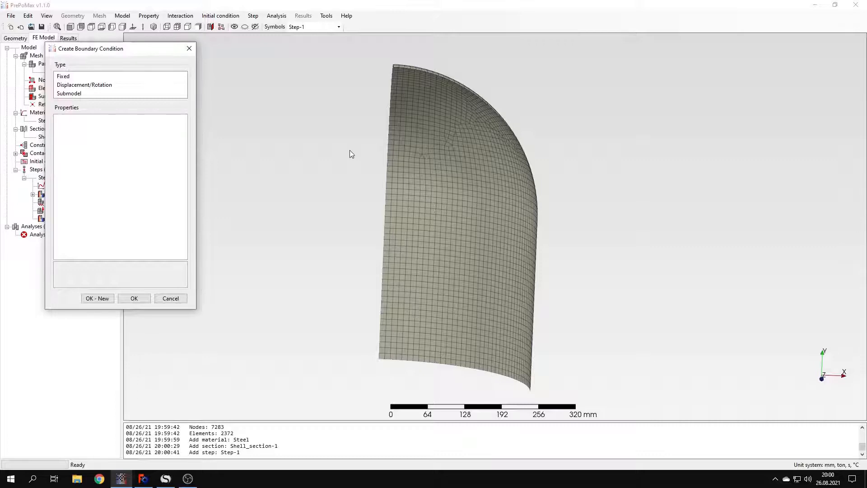
{"action": "left_click", "coordinate": [113, 84]}
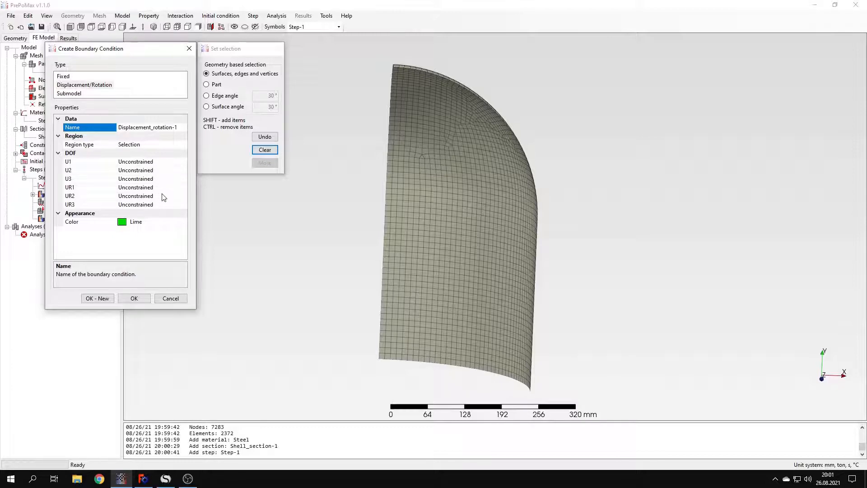
{"action": "double_click", "coordinate": [186, 126]}
{"action": "double_click", "coordinate": [186, 126]}
{"action": "type", "text": "SymmX"}
{"action": "middle_click_drag", "start_coordinate": [407, 292], "coordinate": [409, 327]}
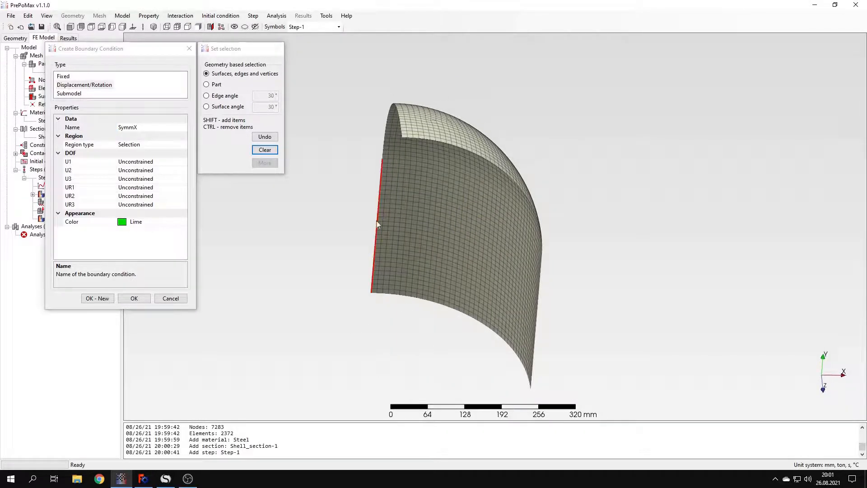
{"action": "left_click", "coordinate": [385, 131], "text": "shift"}
Constrain SymmX with U1 at 0 mm and UR2 and UR3 at 0 rad, and save the condition.
{"action": "left_click", "coordinate": [183, 164]}
{"action": "left_click", "coordinate": [183, 162]}
{"action": "left_click", "coordinate": [171, 189]}
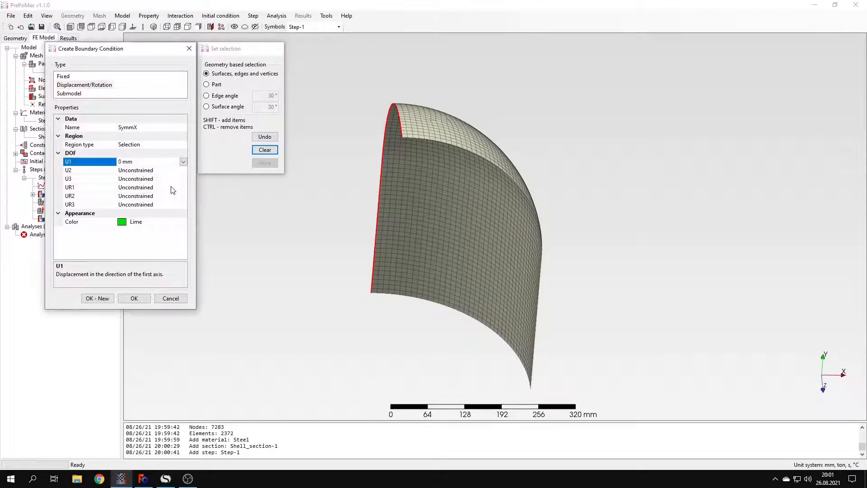
{"action": "left_click", "coordinate": [168, 196]}
{"action": "left_click", "coordinate": [183, 196]}
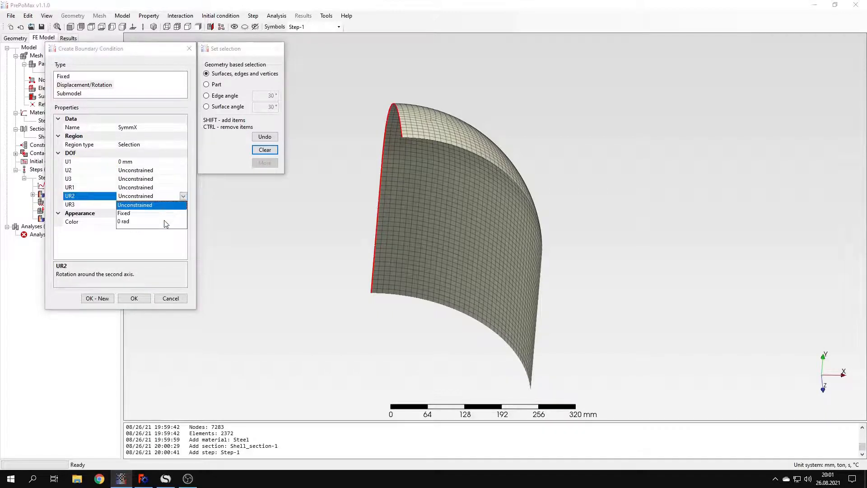
{"action": "left_click", "coordinate": [166, 221]}
{"action": "left_click", "coordinate": [184, 205]}
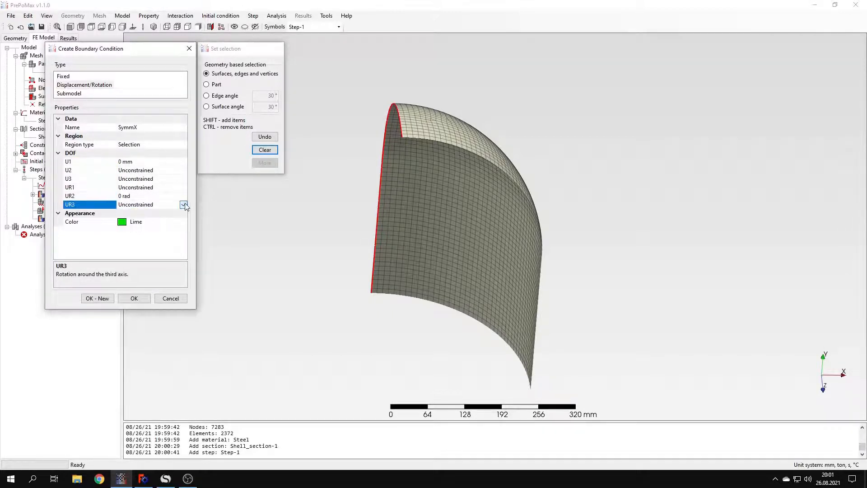
{"action": "left_click", "coordinate": [185, 206]}
{"action": "left_click", "coordinate": [170, 230]}
{"action": "left_click", "coordinate": [146, 301]}
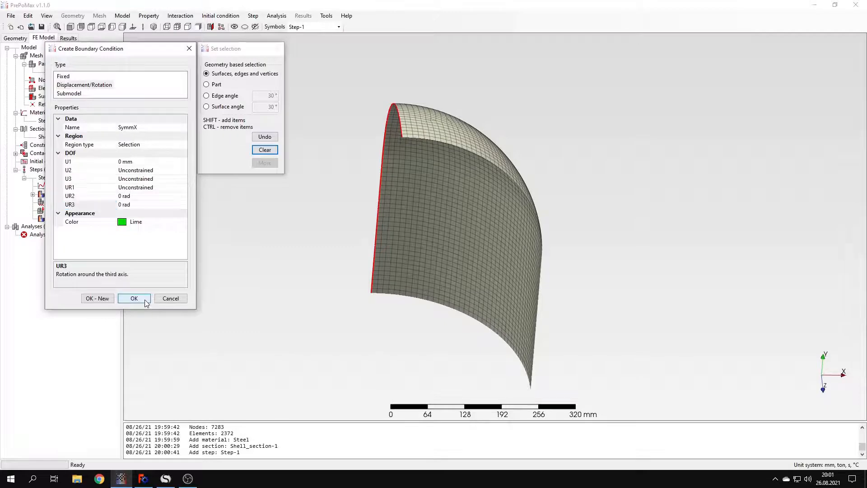
Define a Displacement/Rotation boundary condition named SymmY on the curved open-end edge of the cylindrical surface.
{"action": "double_click", "coordinate": [56, 208]}
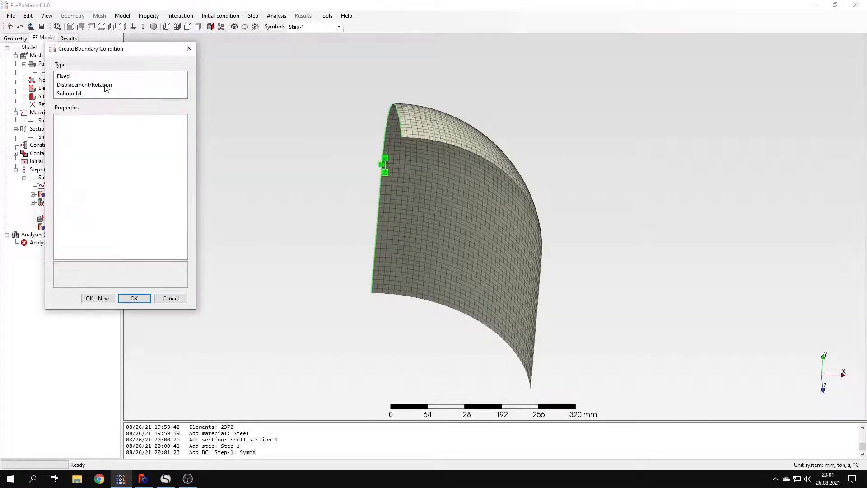
{"action": "left_click", "coordinate": [106, 86]}
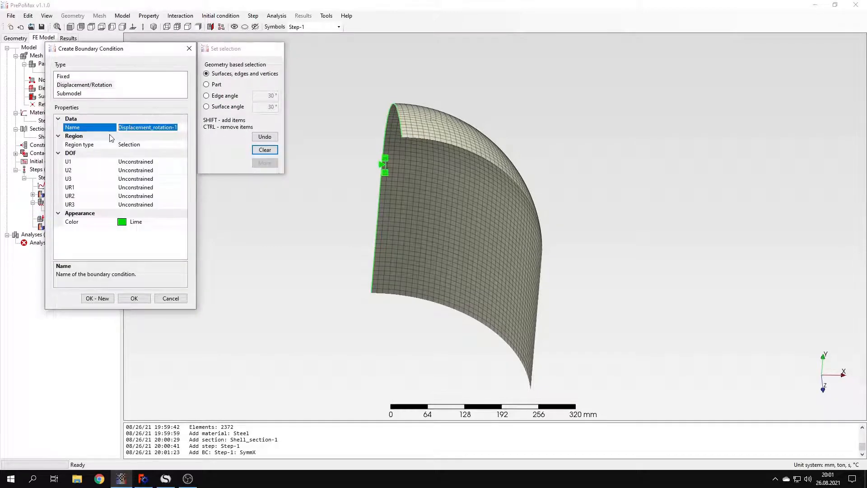
{"action": "type", "text": "SymmY"}
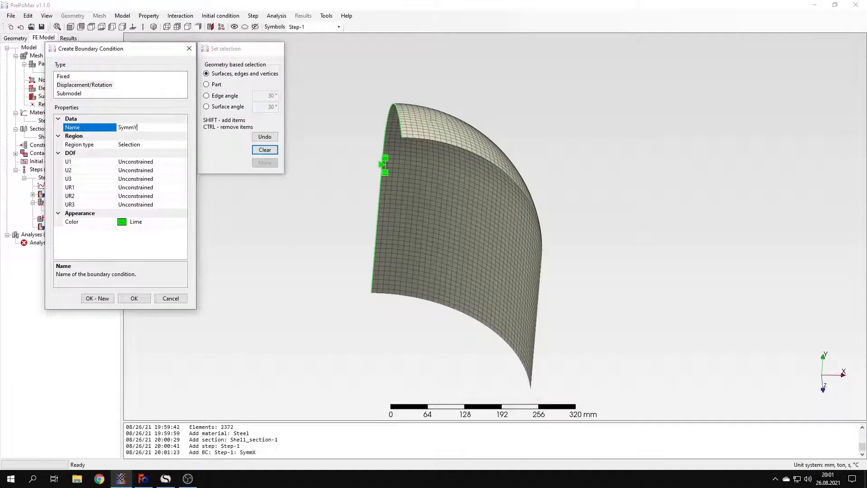
{"action": "middle_click_drag", "start_coordinate": [408, 294], "coordinate": [417, 222]}
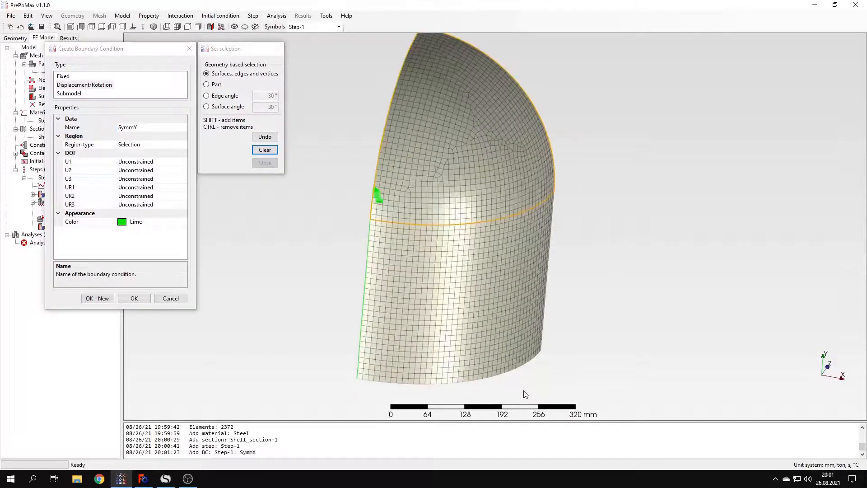
{"action": "left_click", "coordinate": [475, 384]}
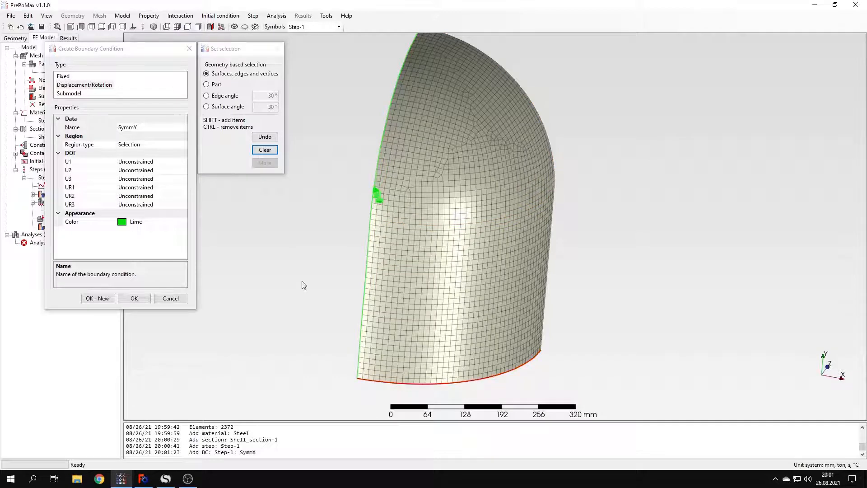
Constrain SymmY with U2 at 0 mm and UR1 and UR3 at 0 rad, and save the condition.
{"action": "left_click", "coordinate": [163, 171]}
{"action": "left_click", "coordinate": [183, 170]}
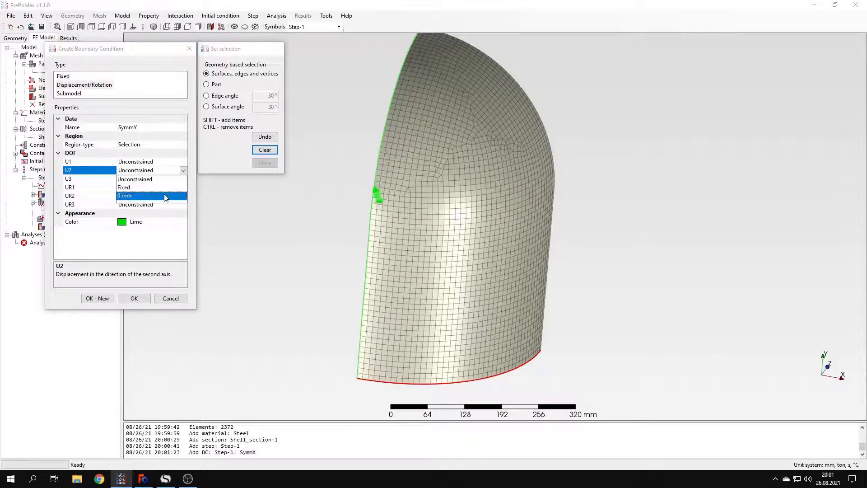
{"action": "left_click", "coordinate": [166, 197]}
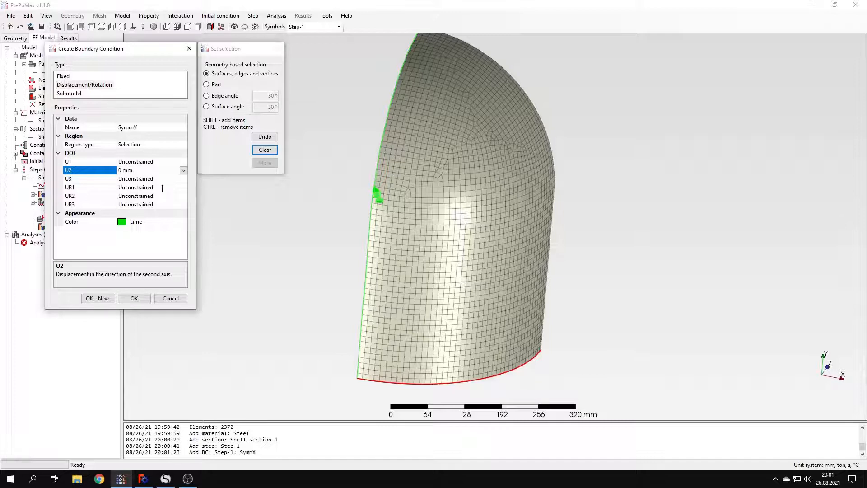
{"action": "left_click", "coordinate": [163, 188]}
{"action": "left_click", "coordinate": [183, 187]}
{"action": "left_click", "coordinate": [172, 213]}
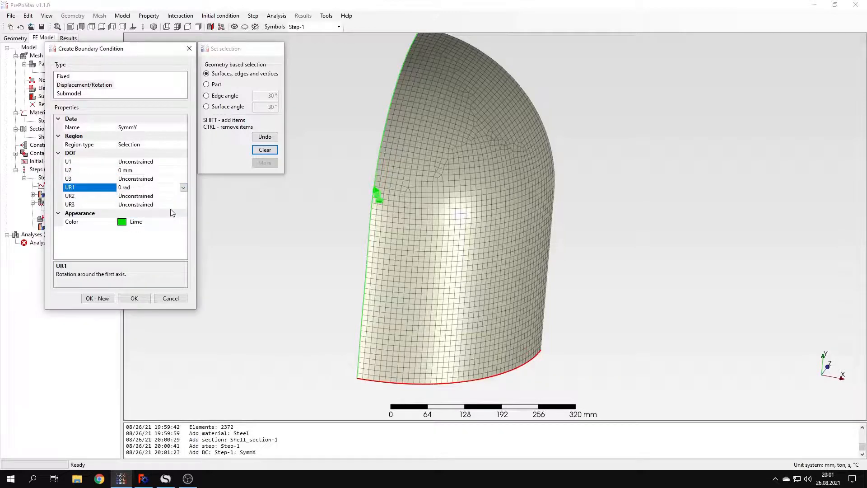
{"action": "left_click", "coordinate": [170, 205]}
{"action": "left_click", "coordinate": [183, 205]}
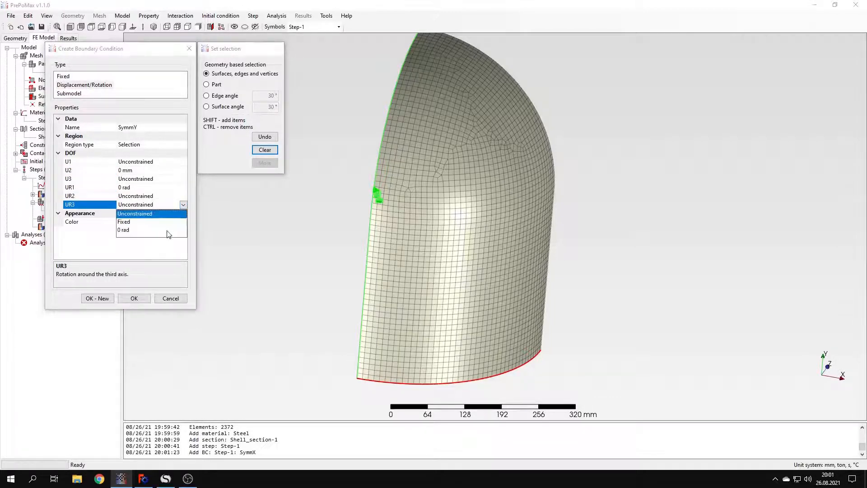
{"action": "left_click", "coordinate": [167, 231]}
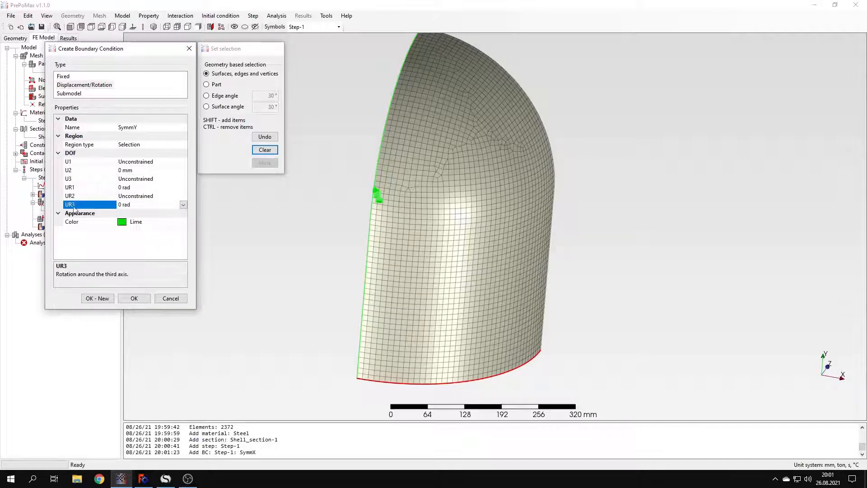
{"action": "left_click", "coordinate": [106, 299]}
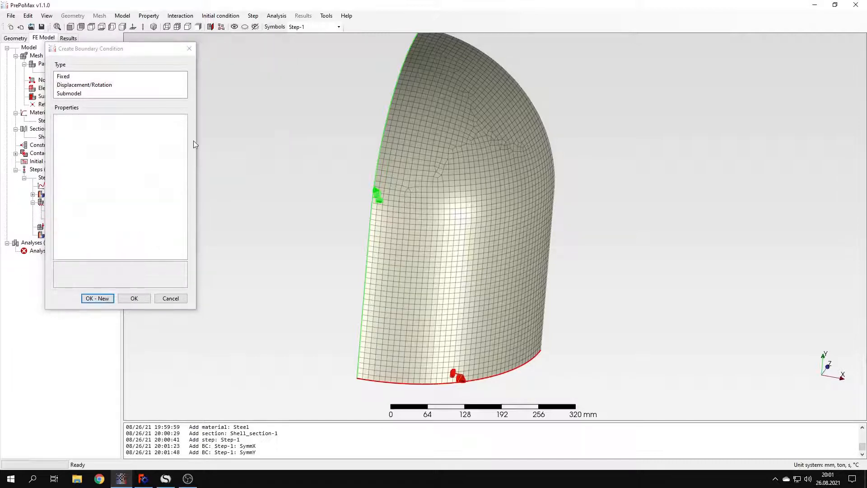
Define a Displacement/Rotation boundary condition named SymmZ on the straight and curved edges lying in the XY symmetry plane.
{"action": "left_click", "coordinate": [99, 86]}
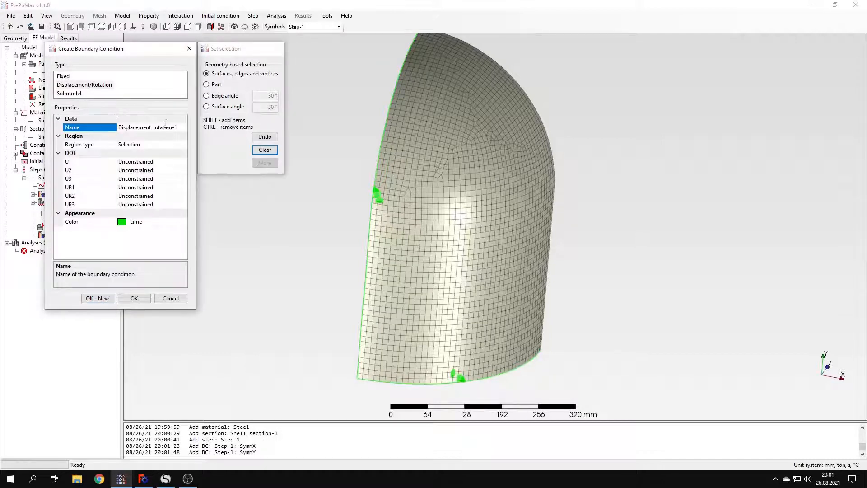
{"action": "left_click", "coordinate": [105, 127]}
{"action": "type", "text": "SymmZ"}
{"action": "middle_click_drag", "start_coordinate": [552, 262], "coordinate": [630, 272]}
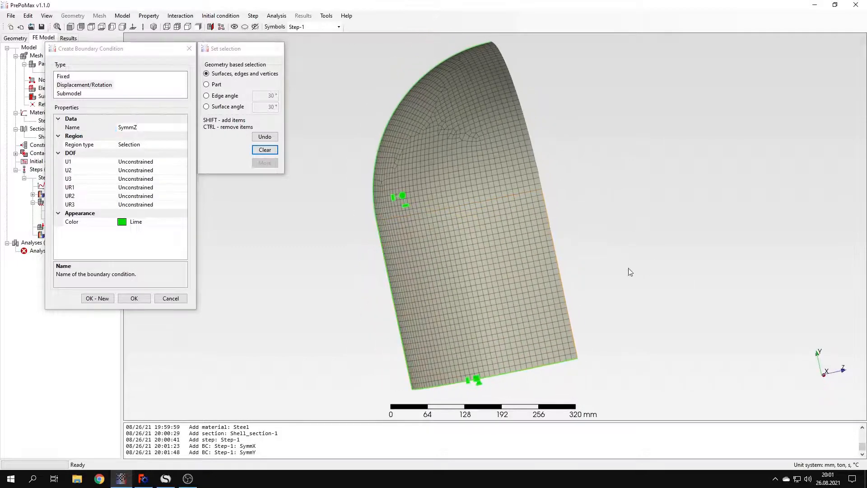
{"action": "left_click", "coordinate": [560, 270]}
{"action": "left_click", "coordinate": [540, 182], "text": "shift"}
Constrain SymmZ with U3 at 0 mm and UR1 and UR2 at 0 rad, and save the condition.
{"action": "left_click", "coordinate": [177, 179]}
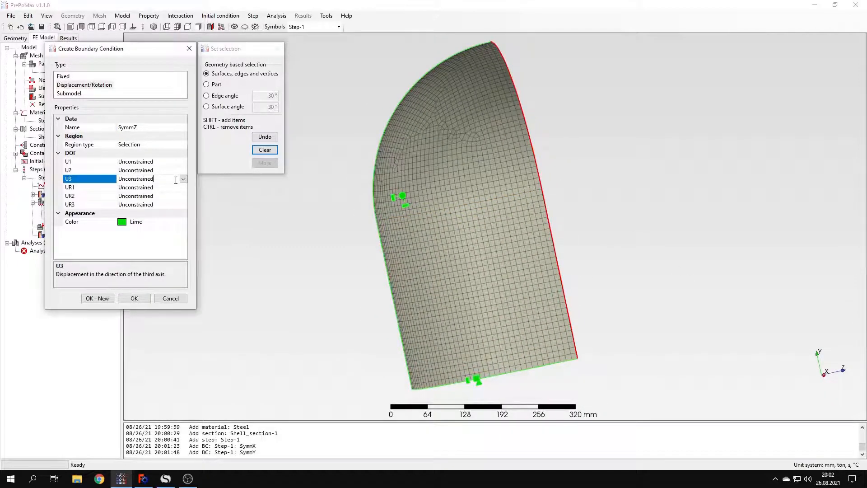
{"action": "left_click", "coordinate": [184, 179]}
{"action": "left_click", "coordinate": [166, 205]}
{"action": "left_click", "coordinate": [168, 188]}
{"action": "left_click", "coordinate": [183, 187]}
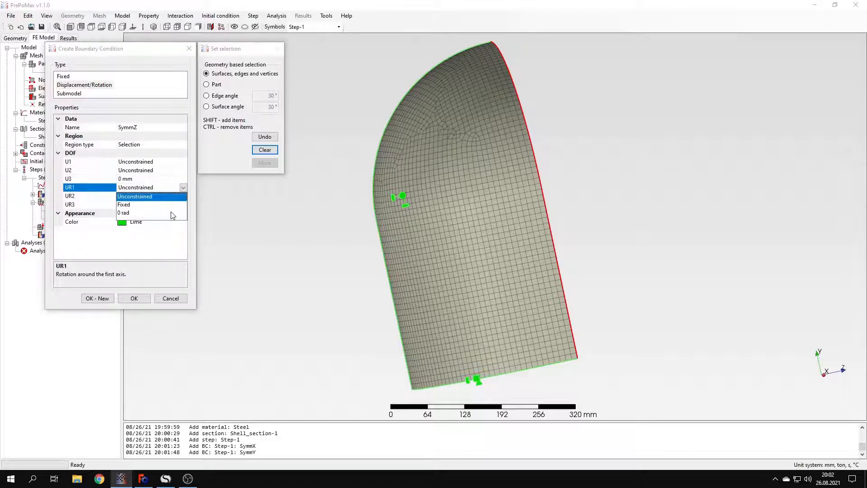
{"action": "left_click", "coordinate": [171, 212]}
{"action": "left_click", "coordinate": [180, 197]}
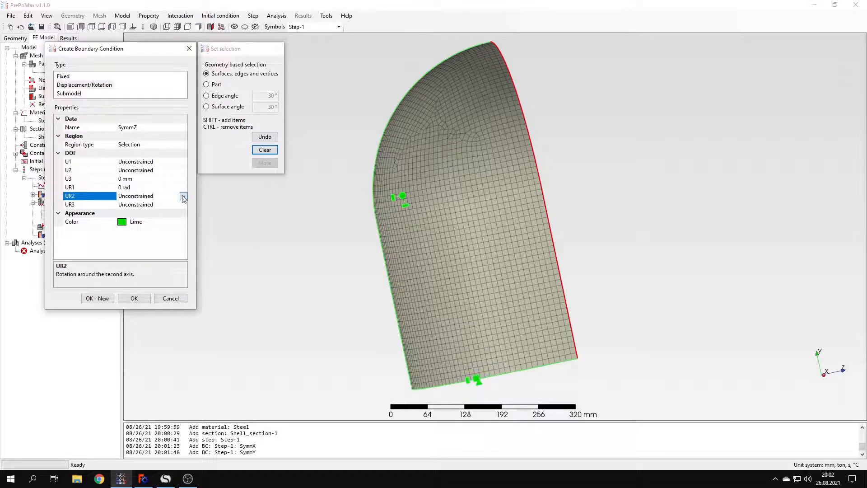
{"action": "left_click", "coordinate": [183, 196]}
{"action": "left_click", "coordinate": [173, 221]}
{"action": "left_click", "coordinate": [134, 299]}
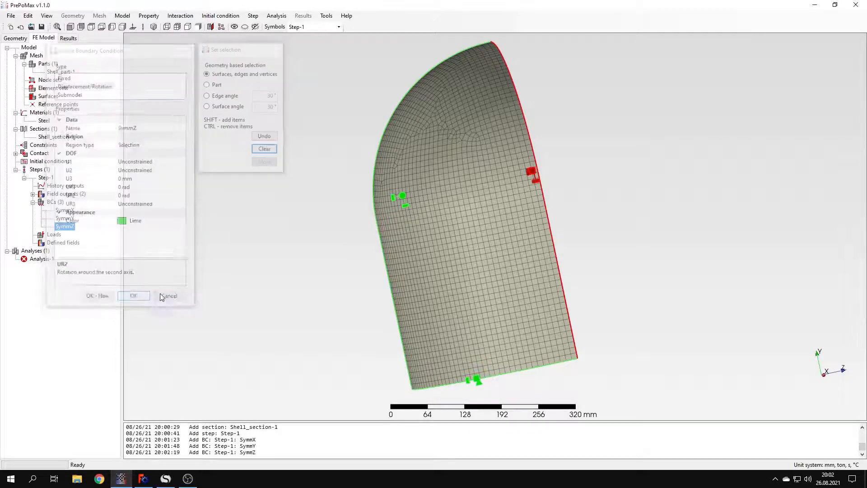
Start a new Pressure load in Step-1 with the inner side of the shell in view.
{"action": "left_click_drag", "start_coordinate": [244, 273], "coordinate": [381, 290]}
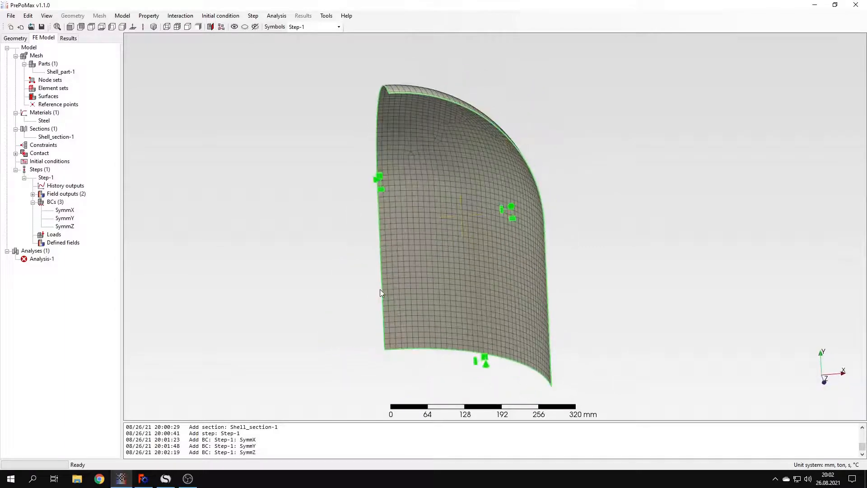
{"action": "double_click", "coordinate": [54, 235]}
{"action": "left_click", "coordinate": [68, 93]}
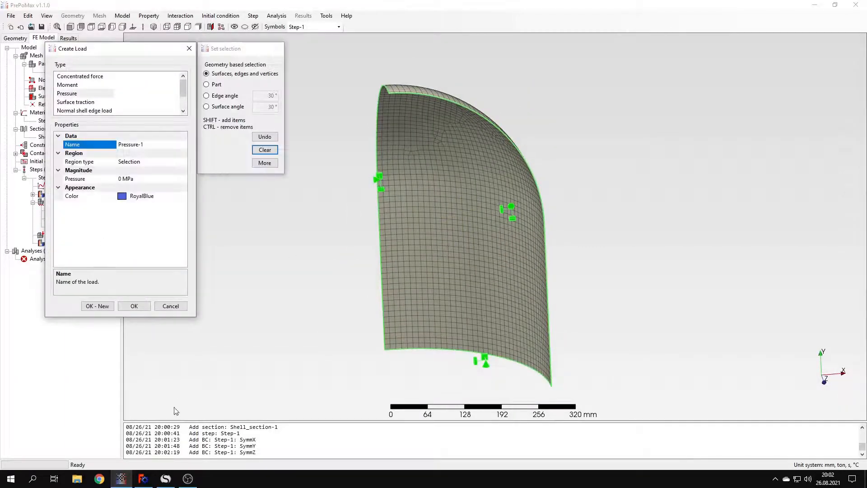
Switch to SMath Studio to check the pressure q in the thin-walled vessel calculation, and return to PrePoMax.
{"action": "left_click", "coordinate": [165, 478]}
{"action": "left_click_drag", "start_coordinate": [460, 141], "coordinate": [518, 162]}
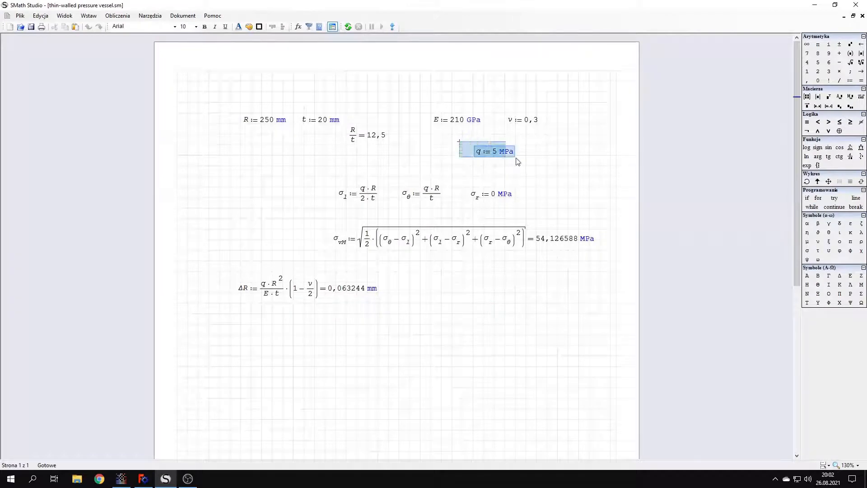
{"action": "left_click", "coordinate": [555, 161]}
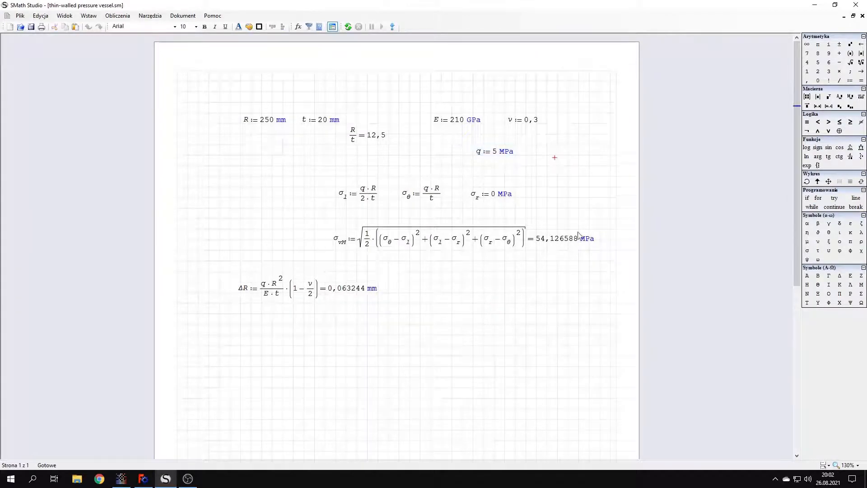
{"action": "left_click", "coordinate": [165, 478]}
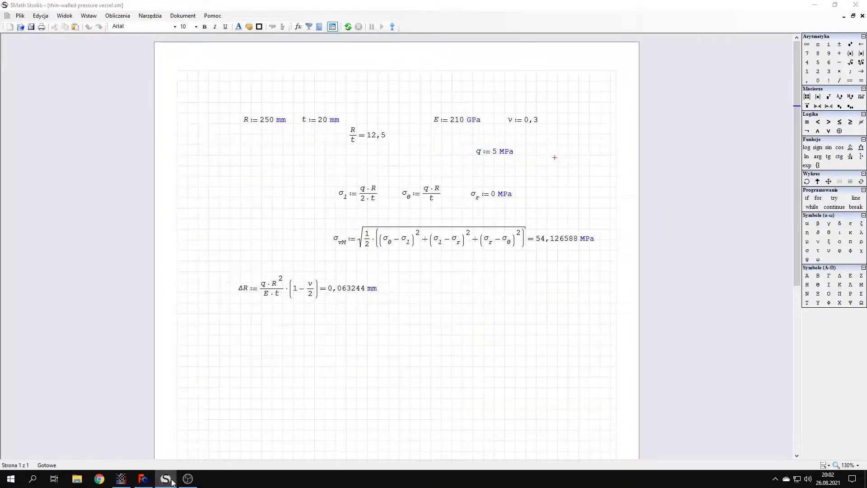
Apply a 5 MPa pressure to the inner faces of the cylinder and the dome, and save the load.
{"action": "left_click", "coordinate": [118, 179]}
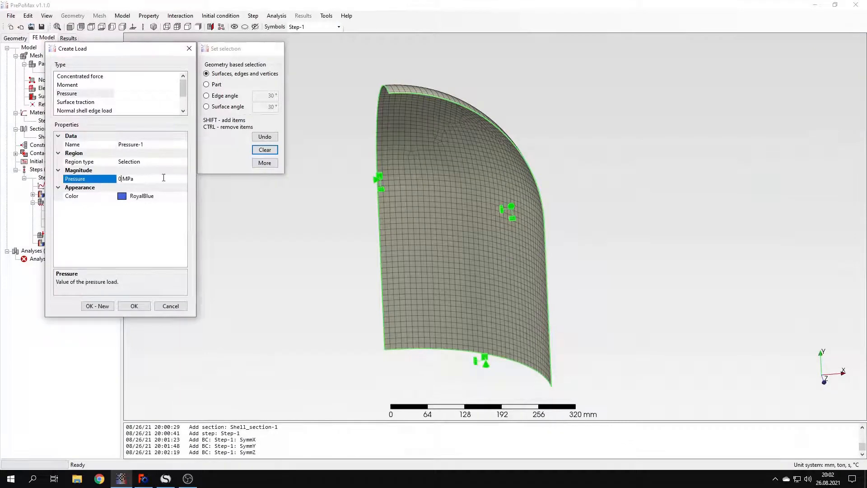
{"action": "type", "text": "5"}
{"action": "left_click", "coordinate": [424, 281]}
{"action": "left_click", "coordinate": [449, 163]}
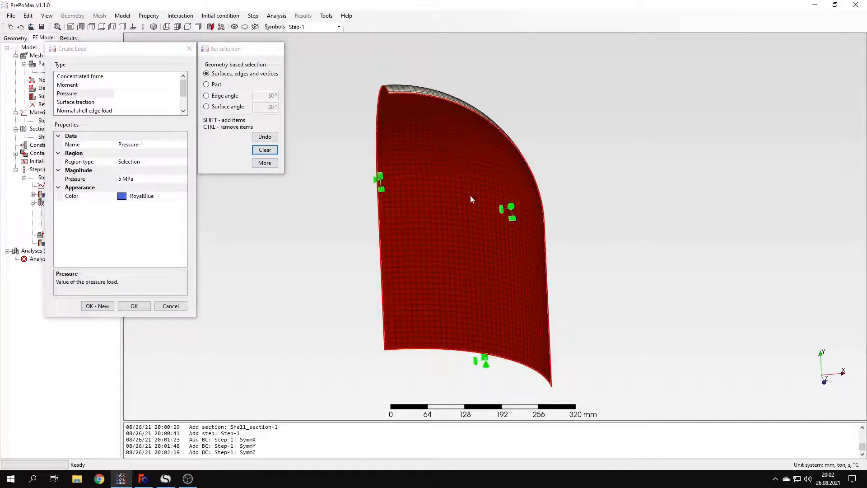
{"action": "left_click", "coordinate": [134, 306]}
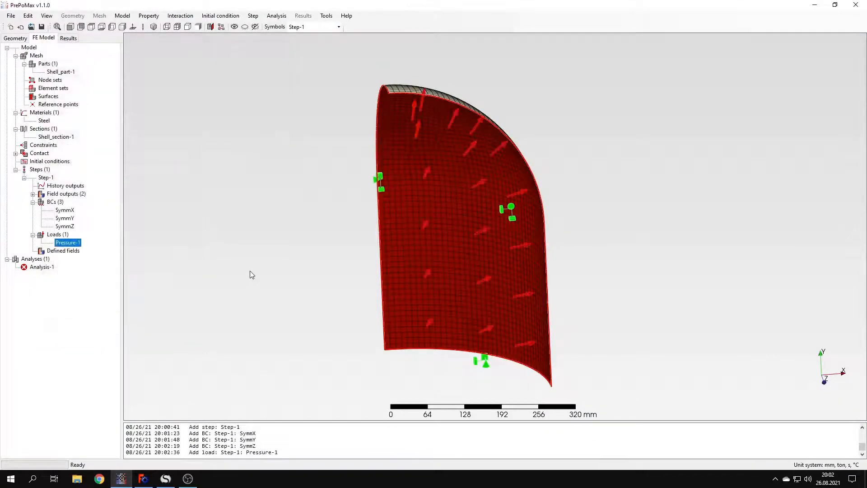
Run Analysis-1 and open its results from the monitor.
{"action": "middle_click_drag", "start_coordinate": [350, 264], "coordinate": [374, 258]}
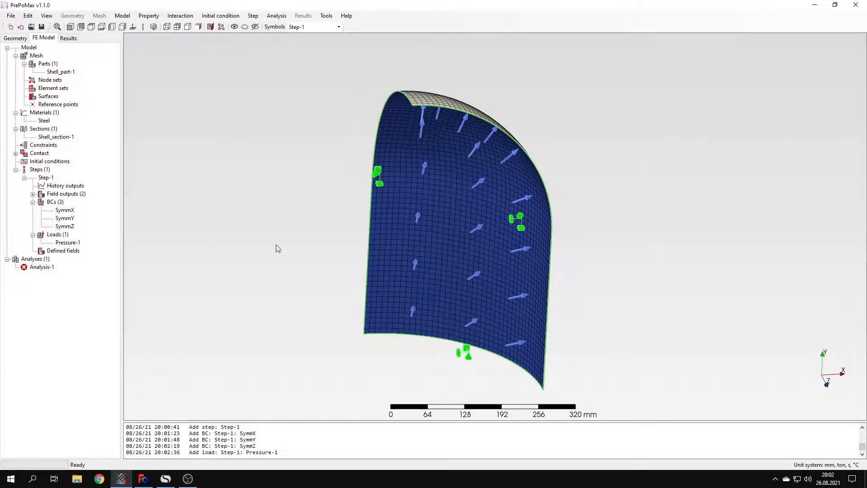
{"action": "right_click", "coordinate": [51, 270]}
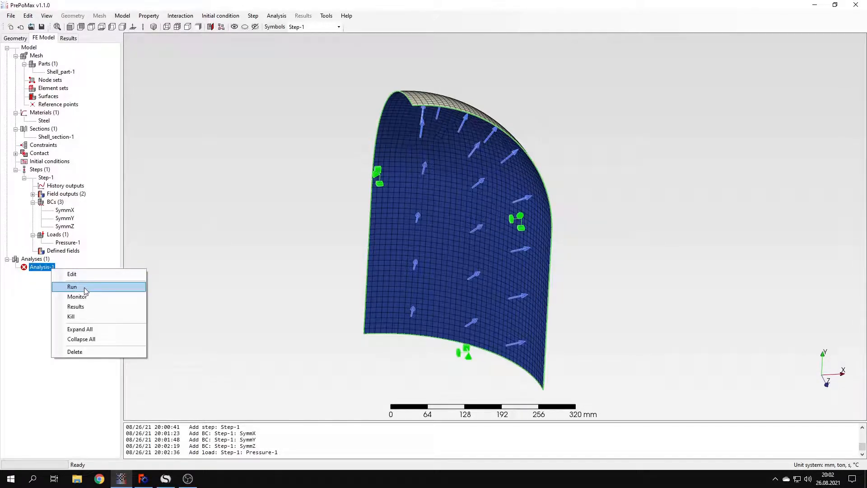
{"action": "left_click", "coordinate": [85, 287]}
{"action": "left_click", "coordinate": [416, 267]}
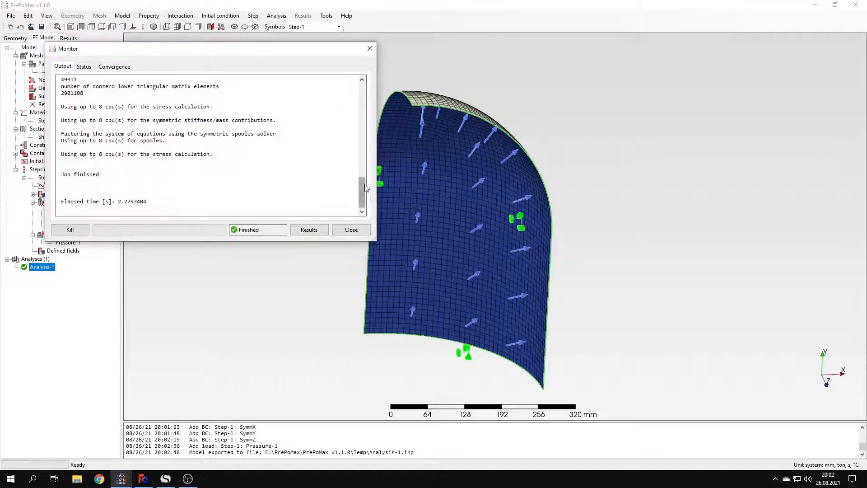
{"action": "left_click", "coordinate": [300, 230]}
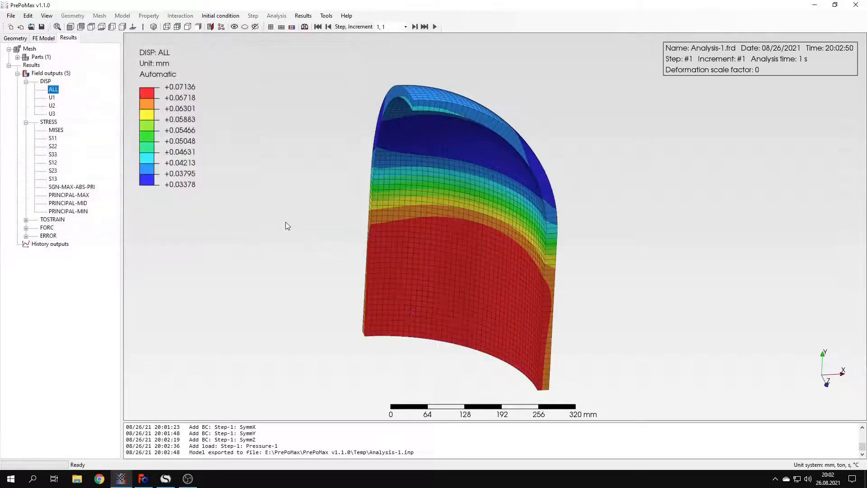
Display the MISES stress and examine its distribution on the inside and outside of the vessel.
{"action": "left_click", "coordinate": [56, 130]}
{"action": "left_click_drag", "start_coordinate": [400, 207], "coordinate": [430, 224]}
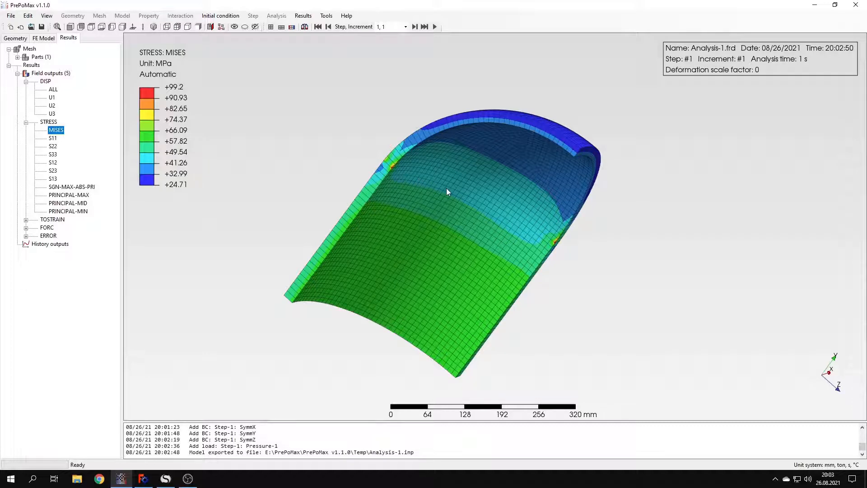
{"action": "middle_click_drag", "start_coordinate": [404, 118], "coordinate": [311, 191]}
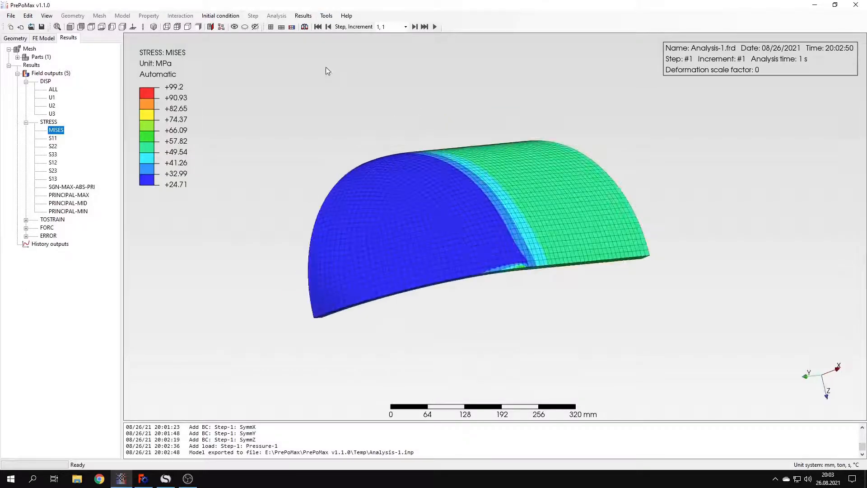
Apply the Automatic deformation scale factor in the post-processing settings and inspect the deformed shape.
{"action": "left_click", "coordinate": [326, 16]}
{"action": "left_click", "coordinate": [336, 25]}
{"action": "left_click", "coordinate": [364, 84]}
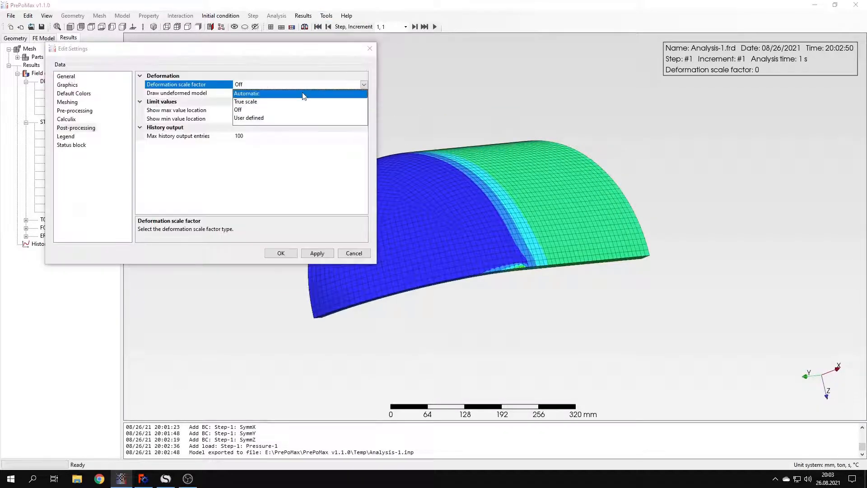
{"action": "left_click", "coordinate": [271, 91]}
{"action": "left_click", "coordinate": [318, 253]}
{"action": "middle_click_drag", "start_coordinate": [431, 289], "coordinate": [417, 225]}
Set the deformation scale factor back to Off, save the settings, and view the inner side of the vessel.
{"action": "left_click", "coordinate": [336, 86]}
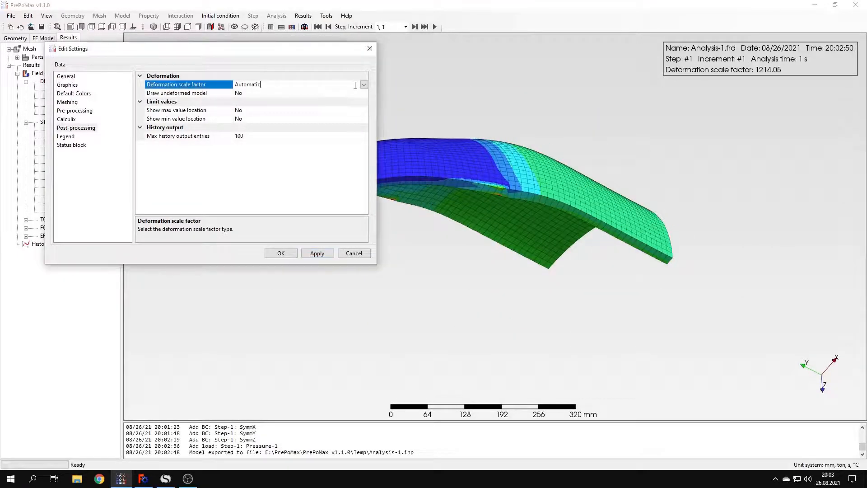
{"action": "left_click", "coordinate": [365, 84]}
{"action": "left_click", "coordinate": [287, 109]}
{"action": "left_click", "coordinate": [281, 253]}
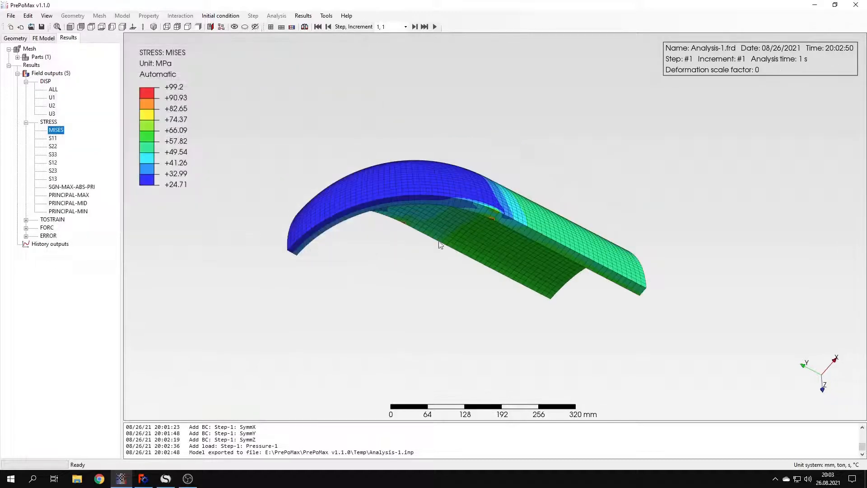
{"action": "middle_click_drag", "start_coordinate": [441, 244], "coordinate": [460, 194]}
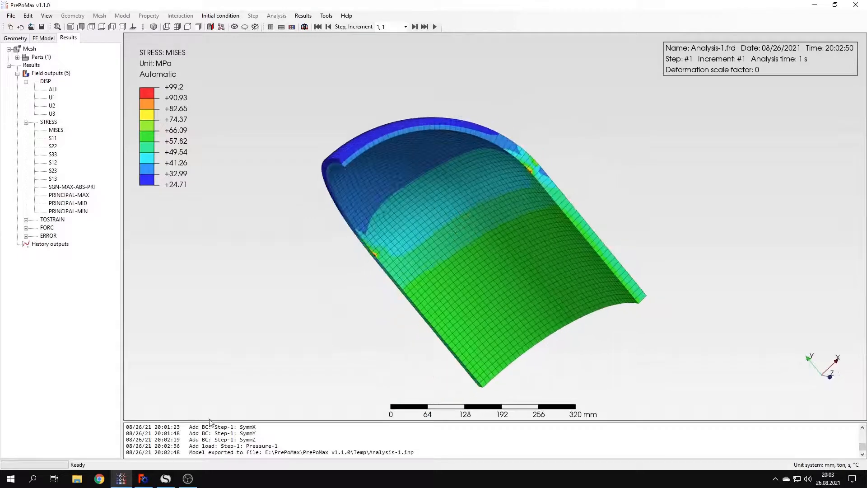
Switch to SMath Studio to read the analytical von Mises stress, and return to PrePoMax.
{"action": "left_click", "coordinate": [167, 478]}
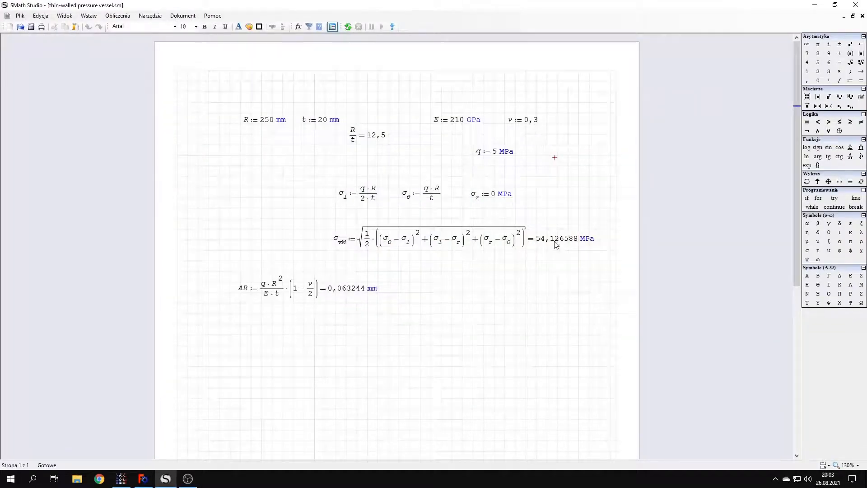
{"action": "mouse_move", "coordinate": [556, 244]}
{"action": "left_click", "coordinate": [121, 479]}
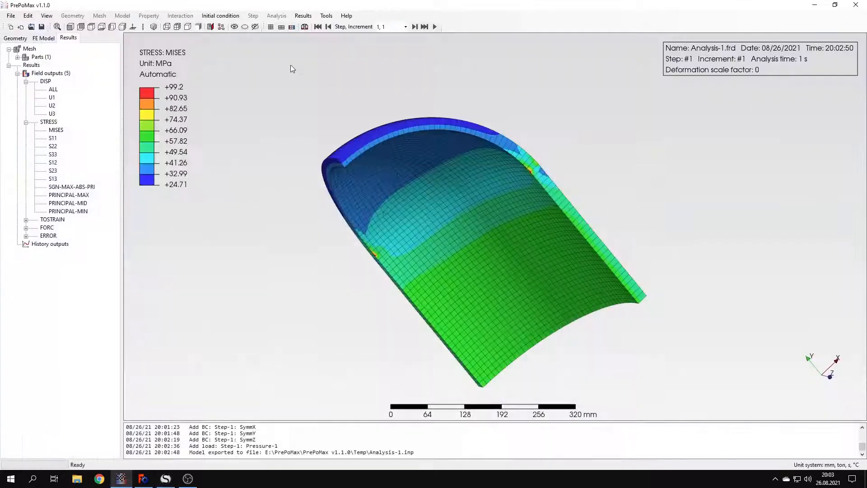
Query nodal MISES stress values on the inner surface, outer surface and end face of the cylindrical shell.
{"action": "left_click", "coordinate": [326, 15]}
{"action": "left_click", "coordinate": [340, 35]}
{"action": "left_click", "coordinate": [76, 76]}
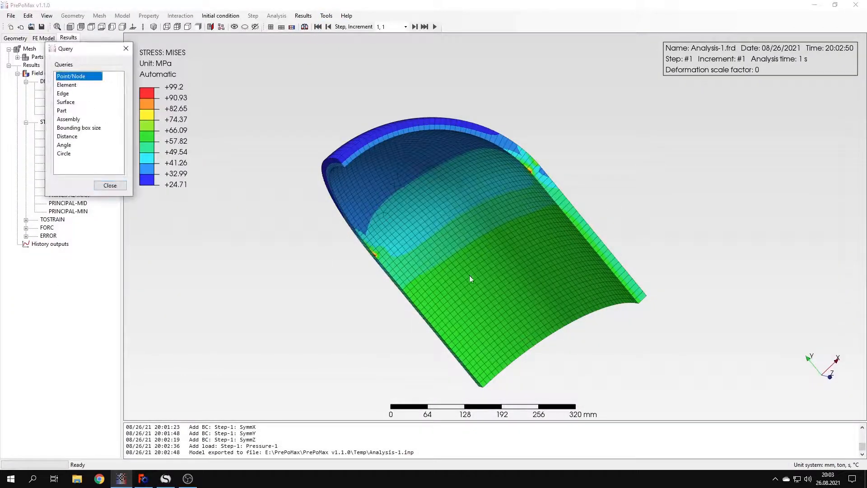
{"action": "mouse_move", "coordinate": [527, 286]}
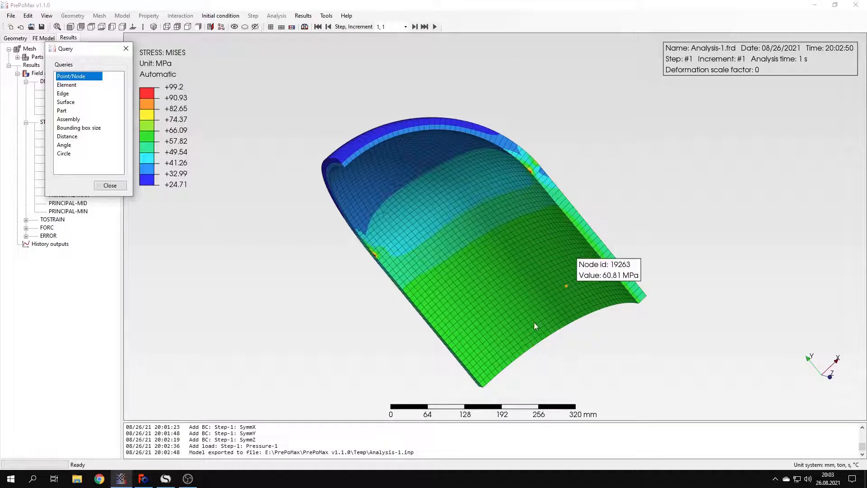
{"action": "middle_click_drag", "start_coordinate": [534, 322], "coordinate": [512, 277]}
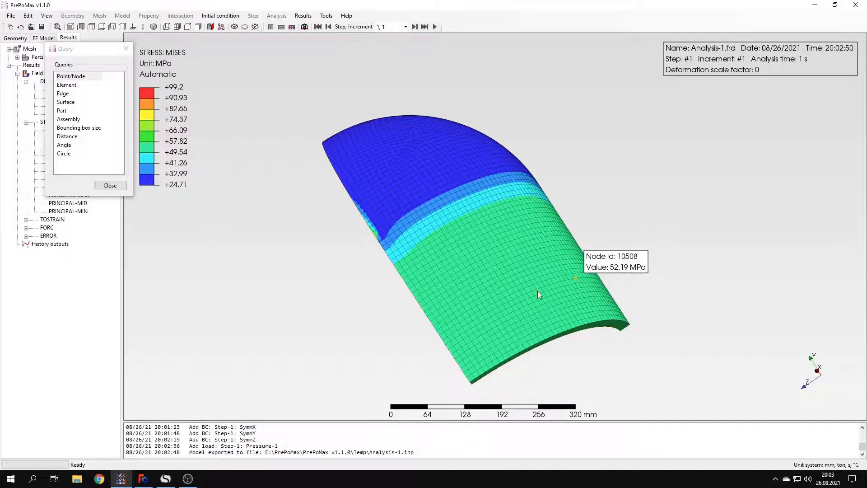
{"action": "middle_click_drag", "start_coordinate": [538, 291], "coordinate": [525, 282]}
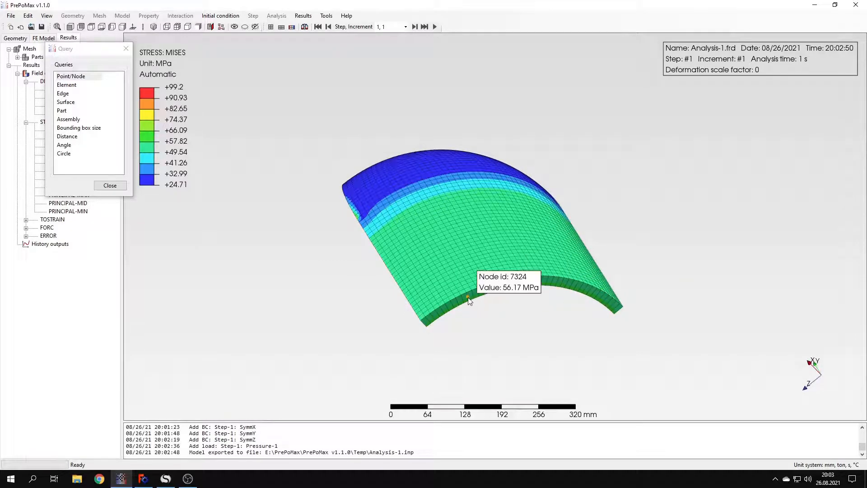
{"action": "middle_click_drag", "start_coordinate": [470, 301], "coordinate": [440, 190]}
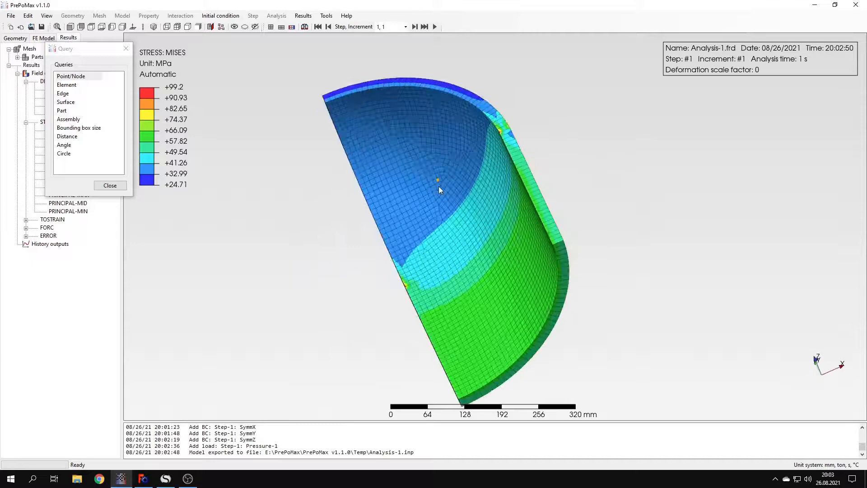
Compare the queried stresses with the analytical von Mises result in SMath Studio, return to PrePoMax and close the query.
{"action": "left_click", "coordinate": [166, 479]}
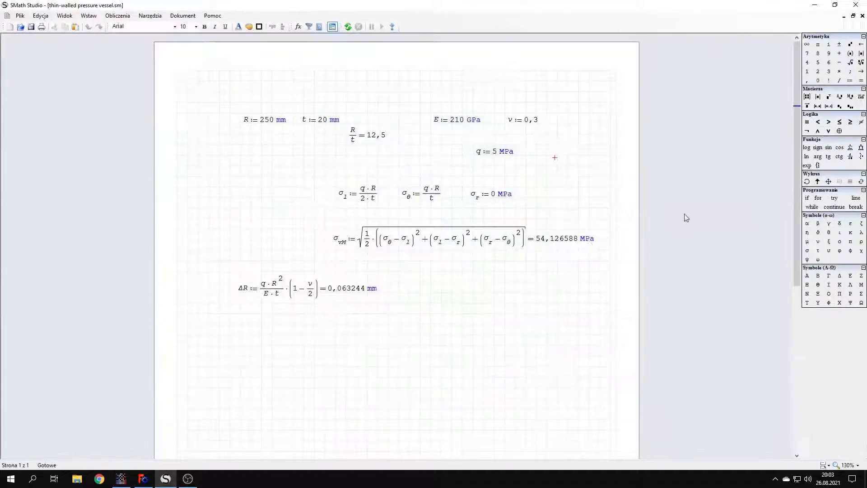
{"action": "left_click", "coordinate": [165, 478]}
{"action": "left_click", "coordinate": [126, 48]}
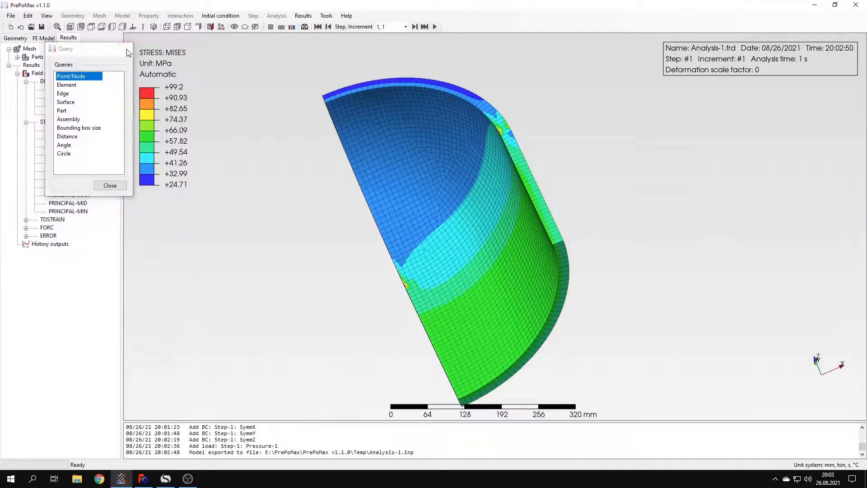
Display the U1 displacement and query nodal values on the cylinder's inner wall in the region of largest radial displacement.
{"action": "left_click", "coordinate": [52, 98]}
{"action": "left_click_drag", "start_coordinate": [409, 203], "coordinate": [423, 221]}
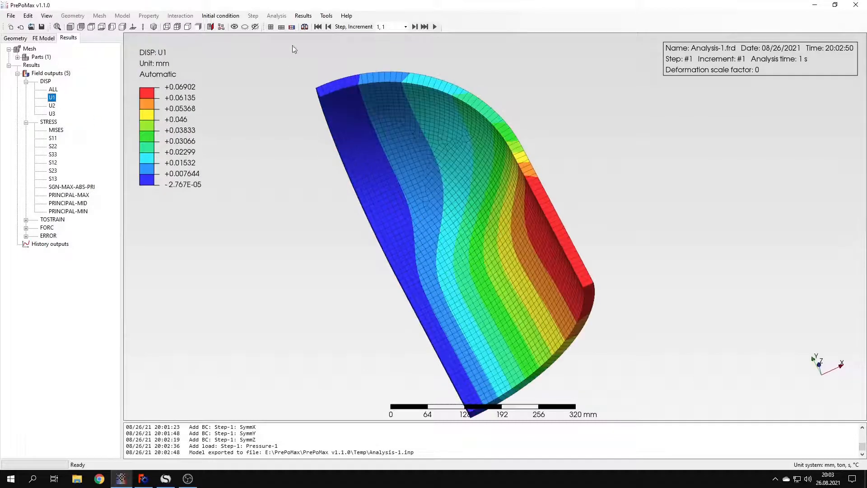
{"action": "left_click", "coordinate": [326, 15]}
{"action": "left_click", "coordinate": [340, 35]}
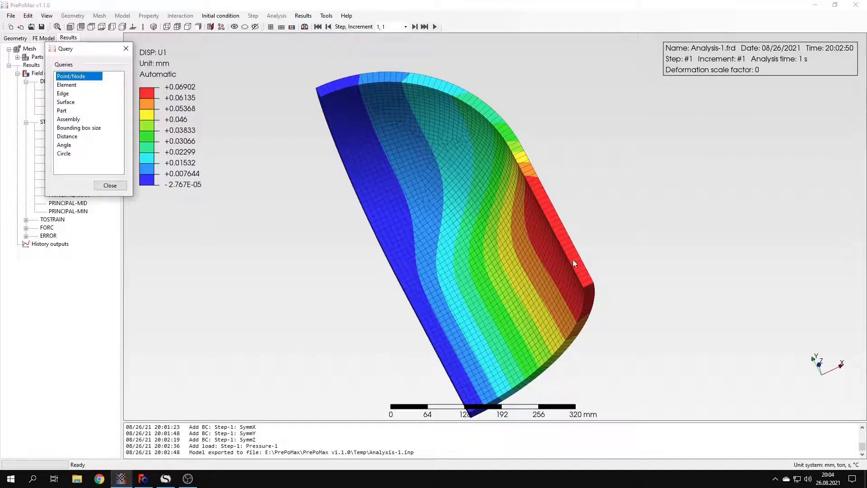
{"action": "left_click_drag", "start_coordinate": [573, 259], "coordinate": [562, 315]}
{"action": "left_click", "coordinate": [554, 334]}
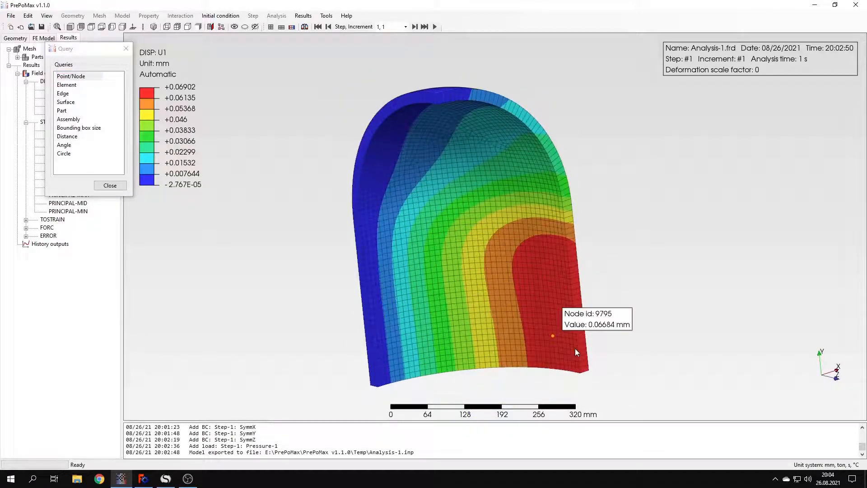
{"action": "left_click", "coordinate": [569, 366]}
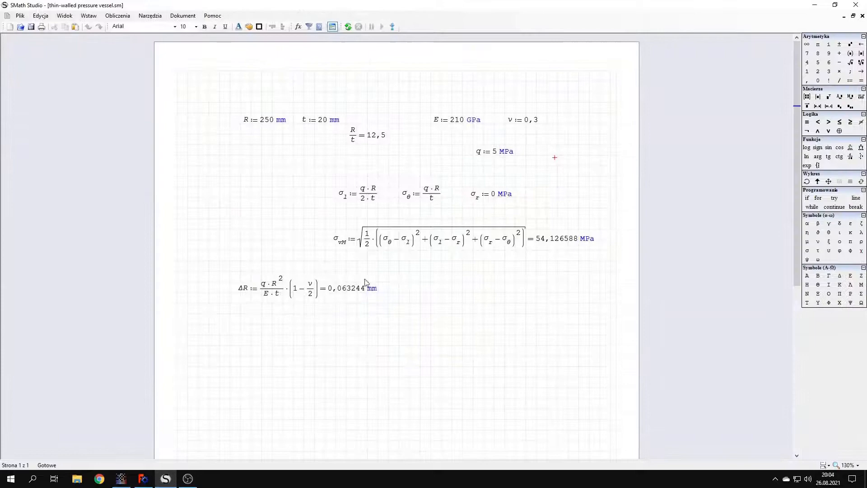
Compare the queried U1 displacement with the analytical ΔR in SMath Studio, return to PrePoMax and close the query.
{"action": "mouse_move", "coordinate": [357, 294]}
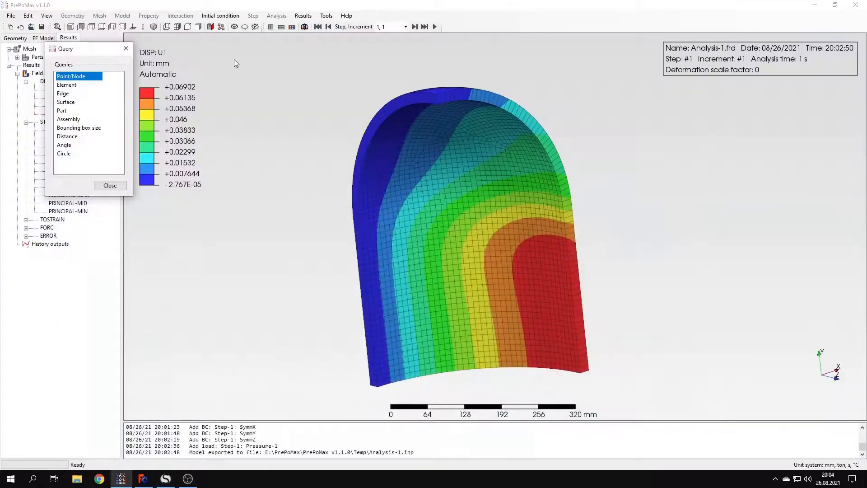
{"action": "left_click", "coordinate": [126, 48]}
{"action": "left_click_drag", "start_coordinate": [489, 188], "coordinate": [457, 220]}
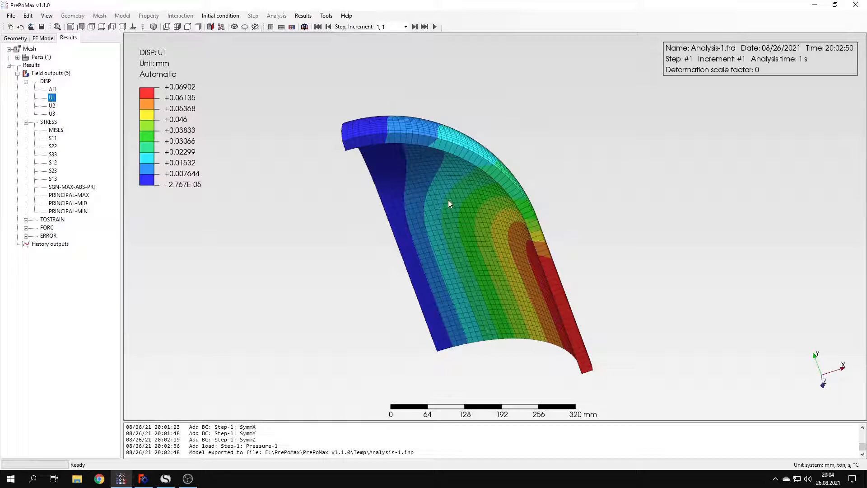
Create a results transformation with X, Y and Z symmetries about the origin to show the full vessel.
{"action": "left_click", "coordinate": [304, 18]}
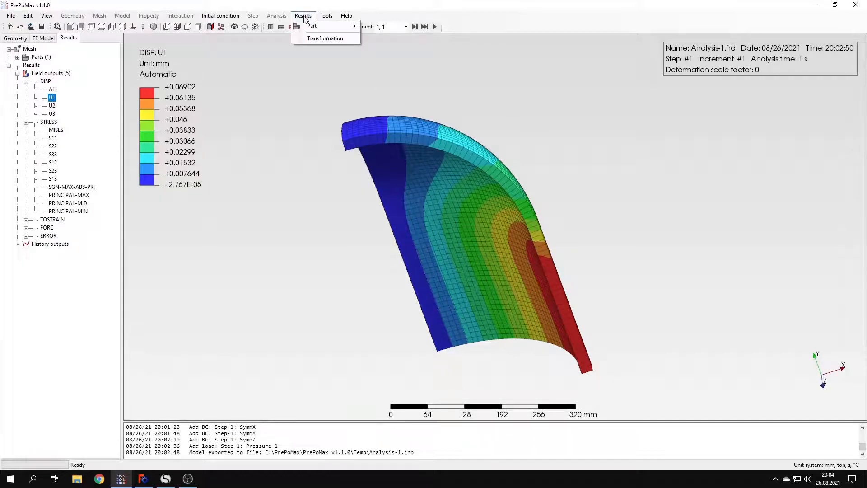
{"action": "left_click", "coordinate": [325, 39]}
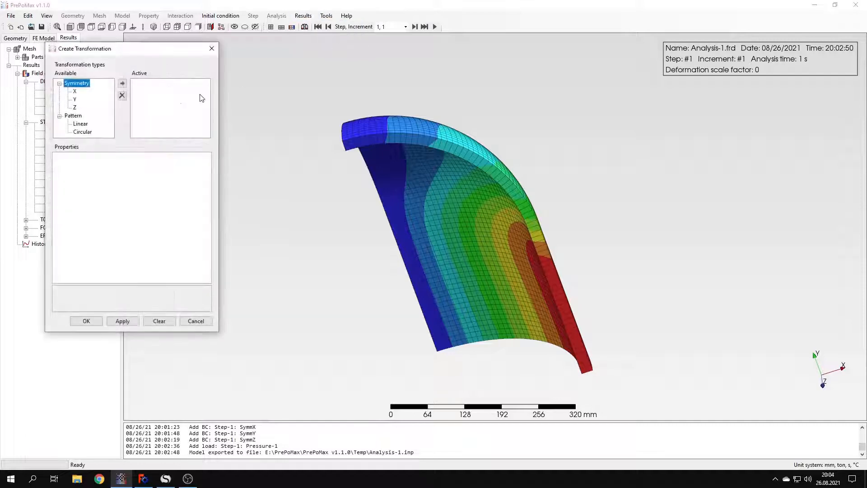
{"action": "left_click", "coordinate": [75, 91]}
{"action": "left_click", "coordinate": [122, 84]}
{"action": "left_click", "coordinate": [74, 100]}
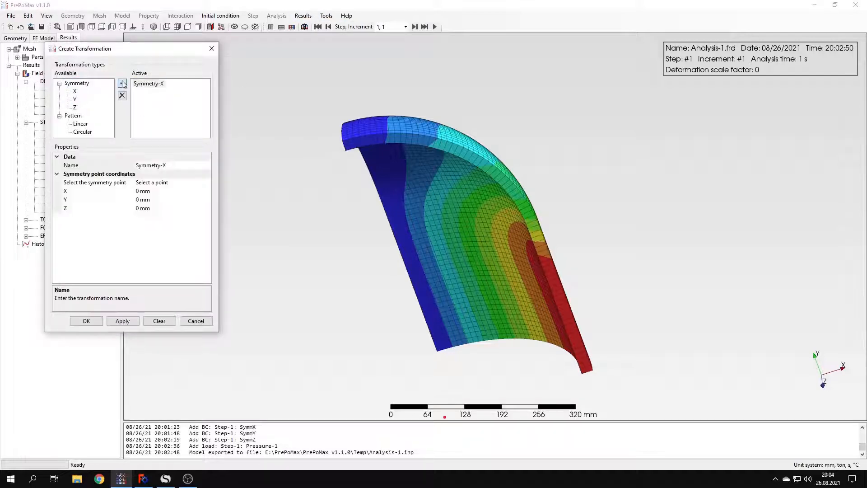
{"action": "left_click", "coordinate": [123, 84]}
{"action": "left_click", "coordinate": [75, 107]}
{"action": "left_click", "coordinate": [122, 84]}
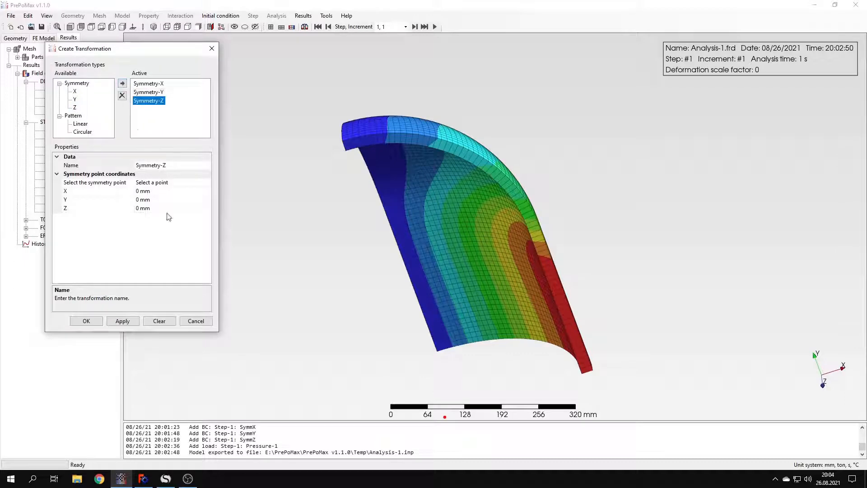
{"action": "left_click", "coordinate": [83, 322]}
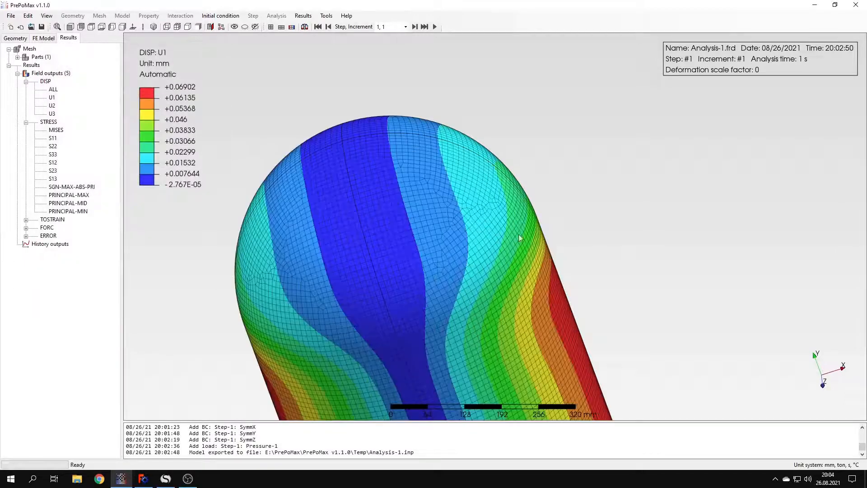
Display the total displacement and the MISES stress on the full vessel, and examine the stress distribution on its outside.
{"action": "scroll", "coordinate": [487, 232], "scroll_direction": "up", "scroll_amount": 3}
{"action": "scroll", "coordinate": [488, 231], "scroll_direction": "down", "scroll_amount": 5}
{"action": "left_click_drag", "start_coordinate": [499, 227], "coordinate": [432, 172]}
{"action": "left_click", "coordinate": [56, 130]}
{"action": "left_click", "coordinate": [53, 90]}
{"action": "left_click", "coordinate": [56, 130]}
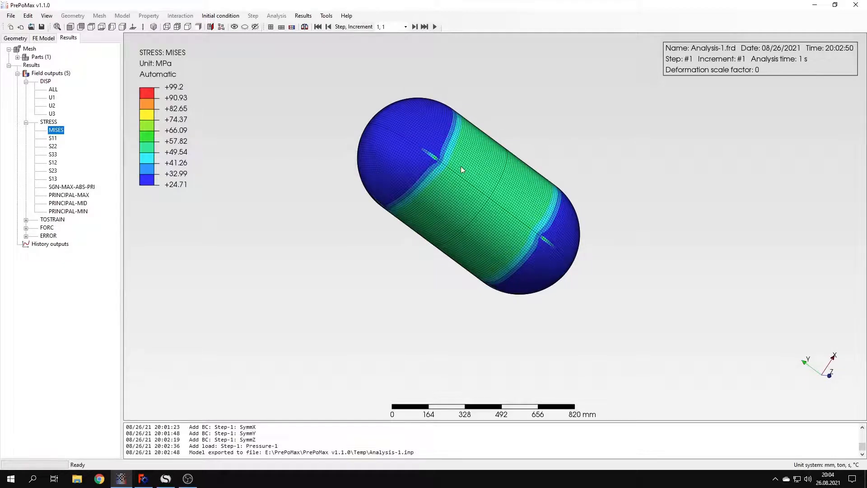
{"action": "scroll", "coordinate": [475, 158], "scroll_direction": "up", "scroll_amount": 2}
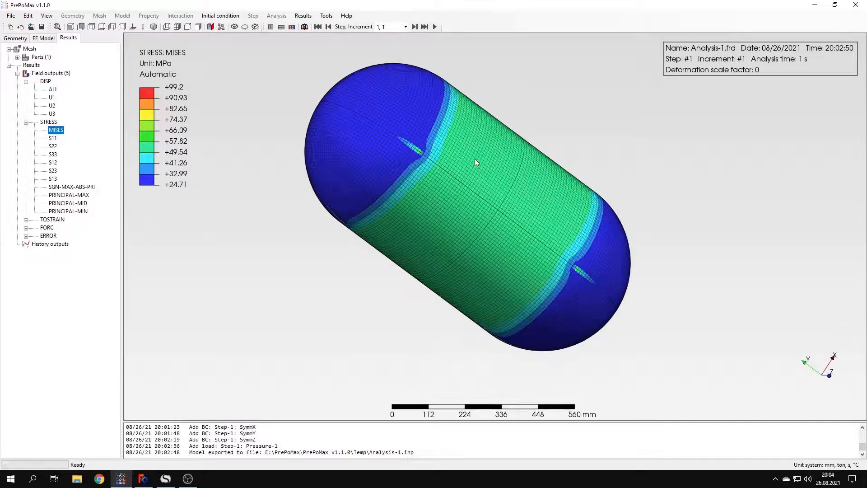
Remove Symmetry-Z from the active results transformations, apply the change and view the inside of the half vessel.
{"action": "left_click", "coordinate": [303, 15]}
{"action": "left_click", "coordinate": [314, 39]}
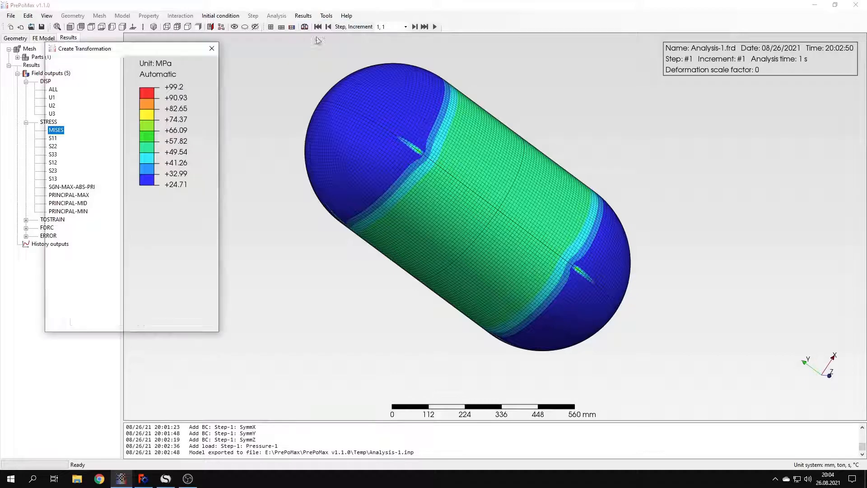
{"action": "left_click", "coordinate": [150, 102]}
{"action": "left_click", "coordinate": [122, 95]}
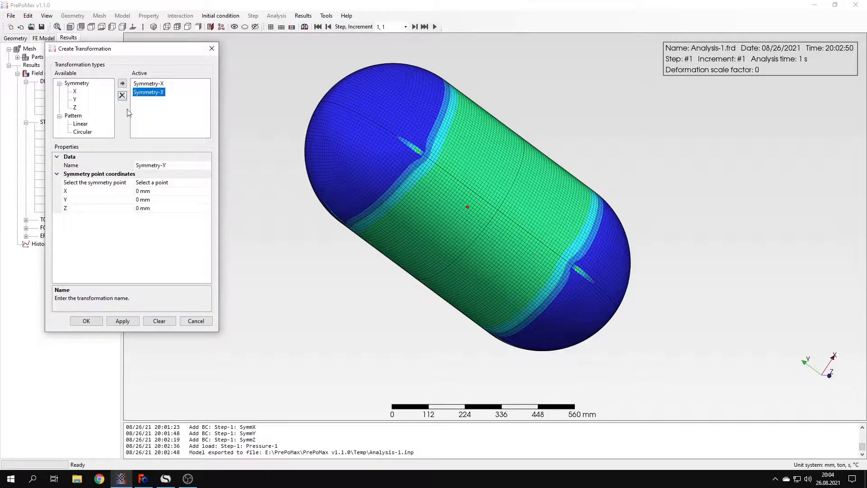
{"action": "left_click", "coordinate": [122, 321]}
{"action": "middle_click_drag", "start_coordinate": [304, 289], "coordinate": [434, 267]}
{"action": "left_click", "coordinate": [211, 48]}
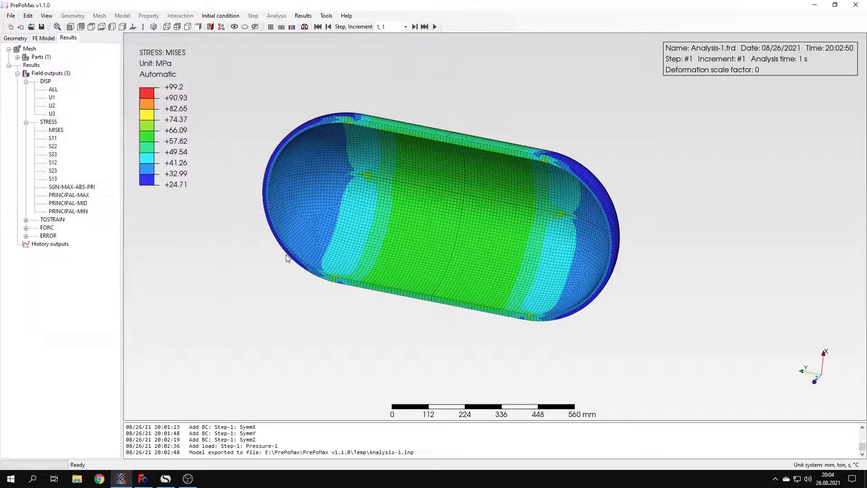